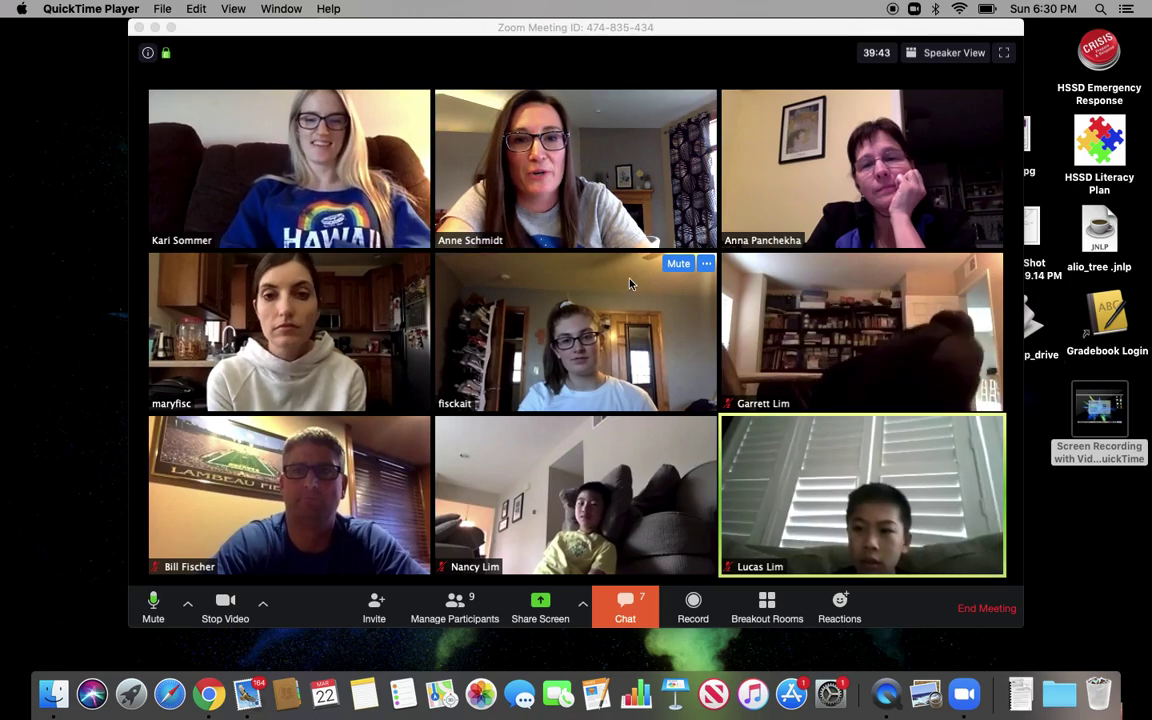
# - Open the Breakout Rooms setup to split 8 participants manually into 2 rooms
pyautogui.click(768, 606)
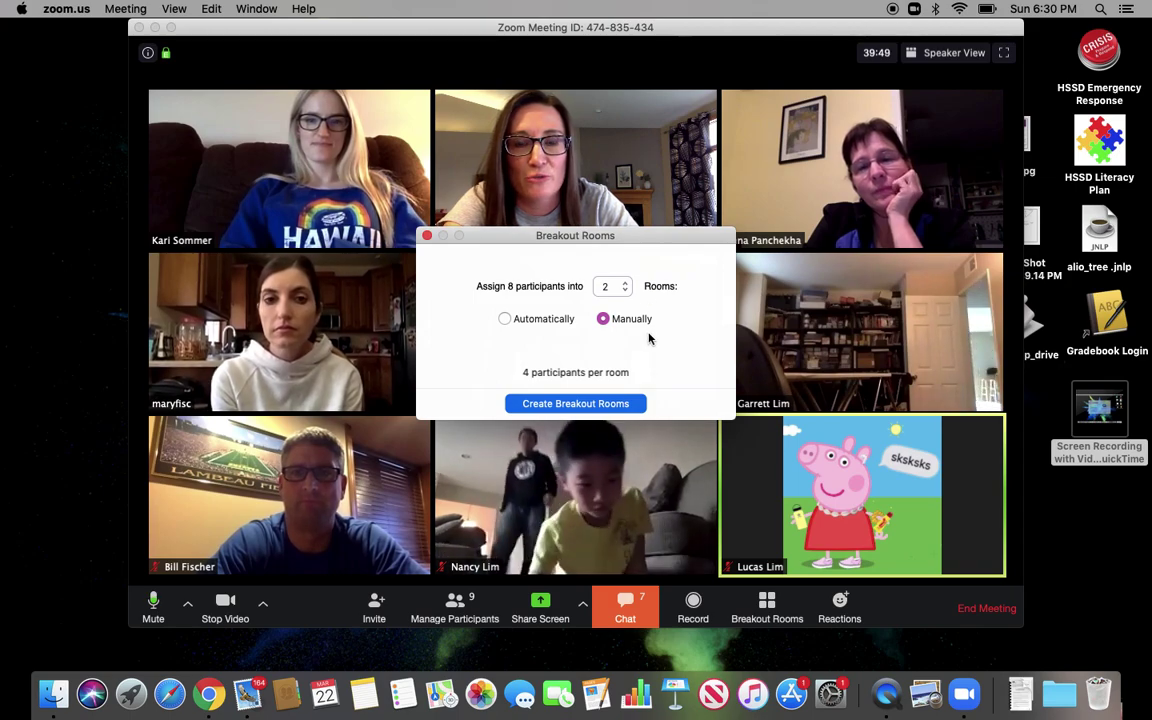
# - Create the two breakout rooms and assign participants to Breakout Room 1
pyautogui.click(582, 404)
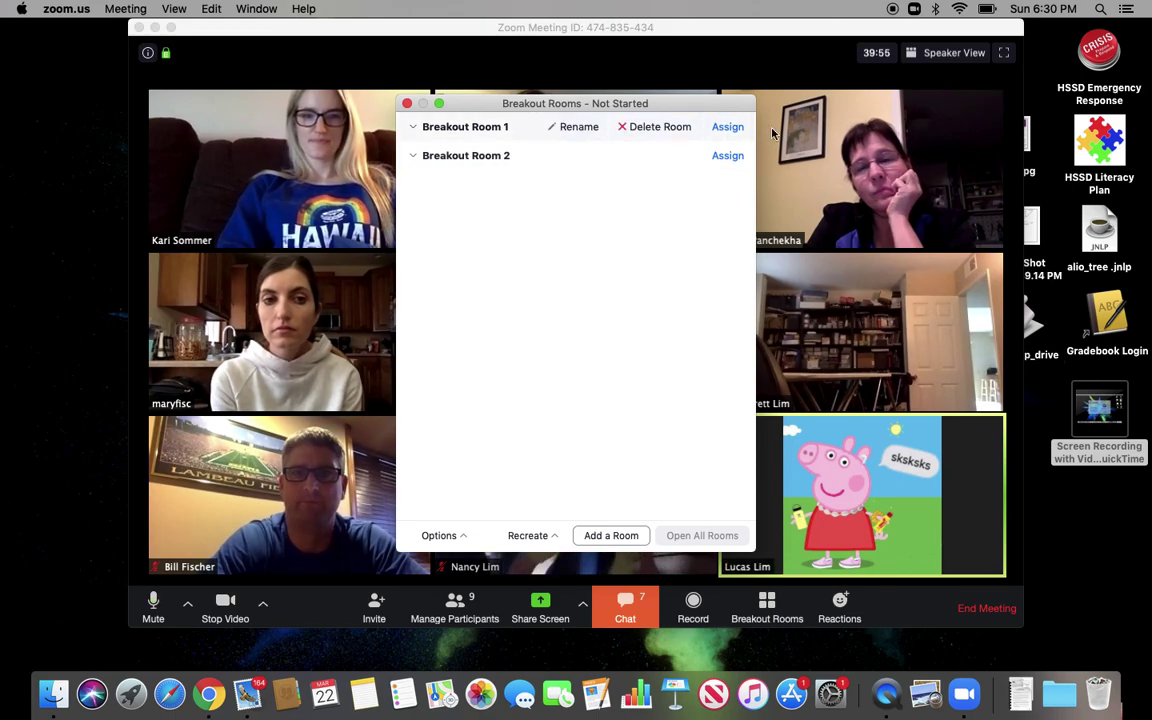
pyautogui.click(733, 128)
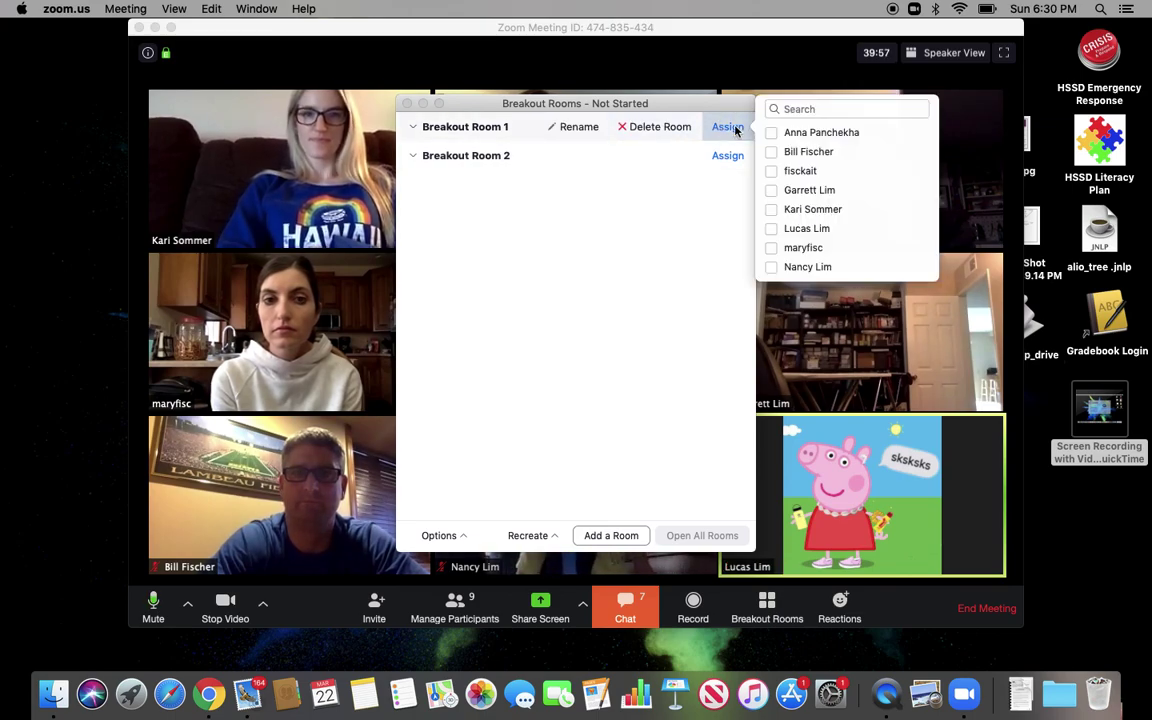
pyautogui.click(772, 134)
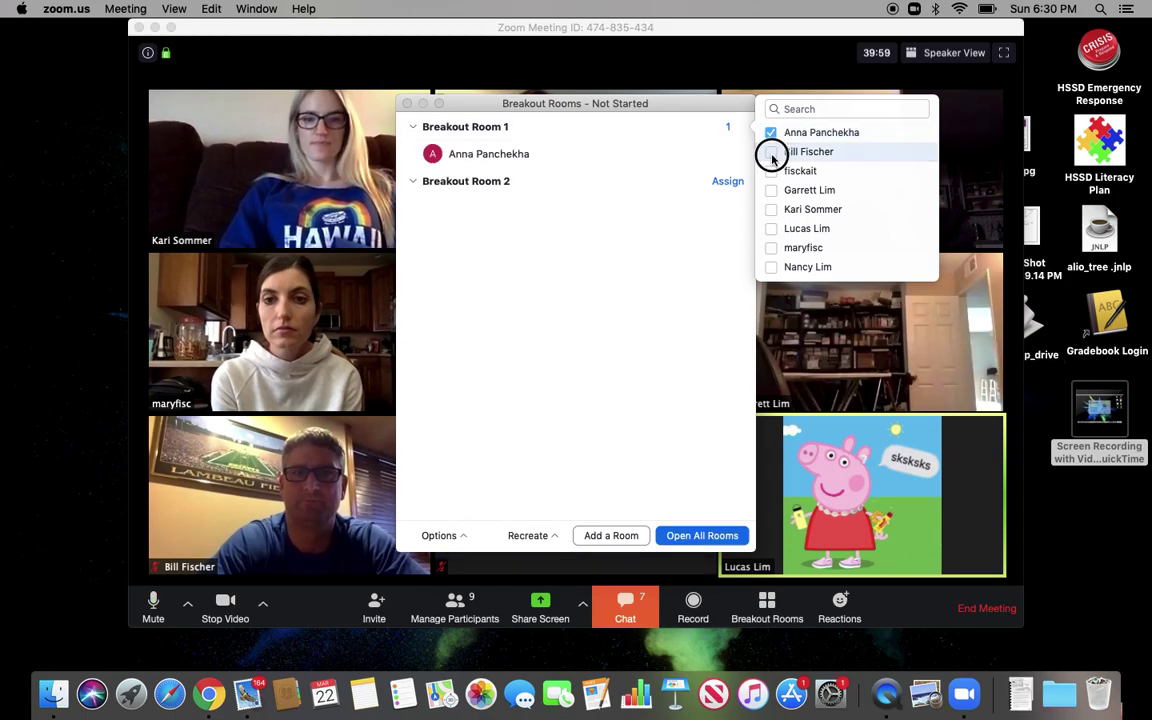
pyautogui.click(772, 154)
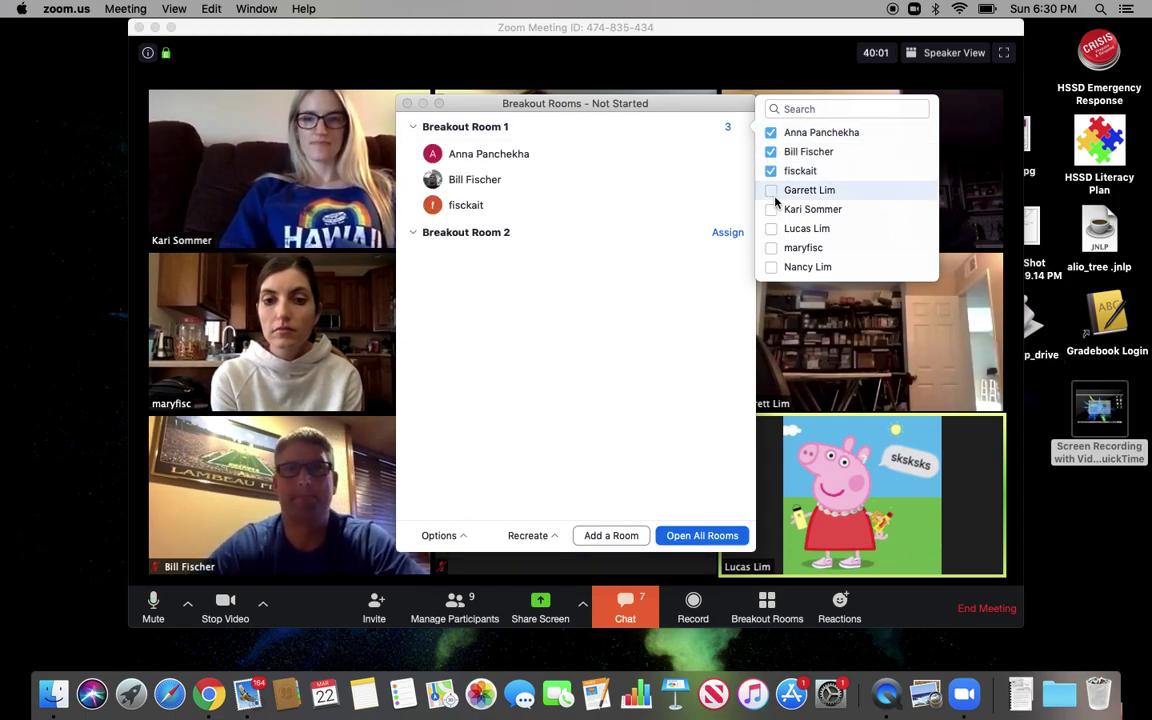
pyautogui.moveTo(648, 260)
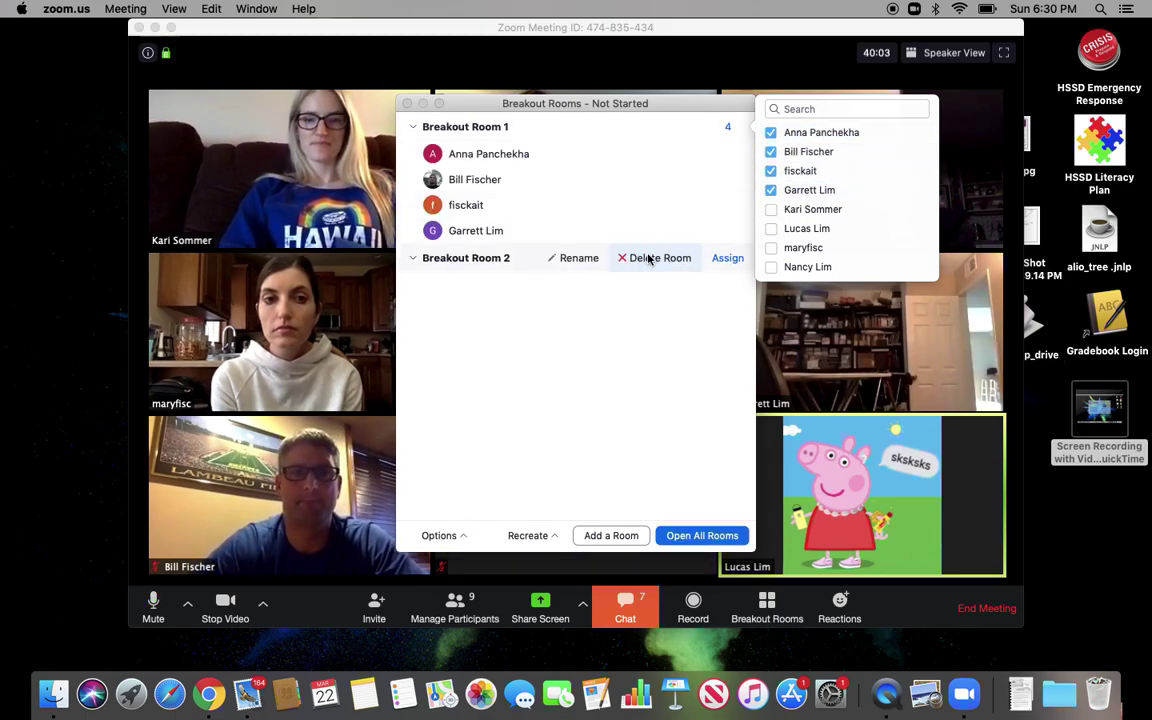
pyautogui.click(471, 262)
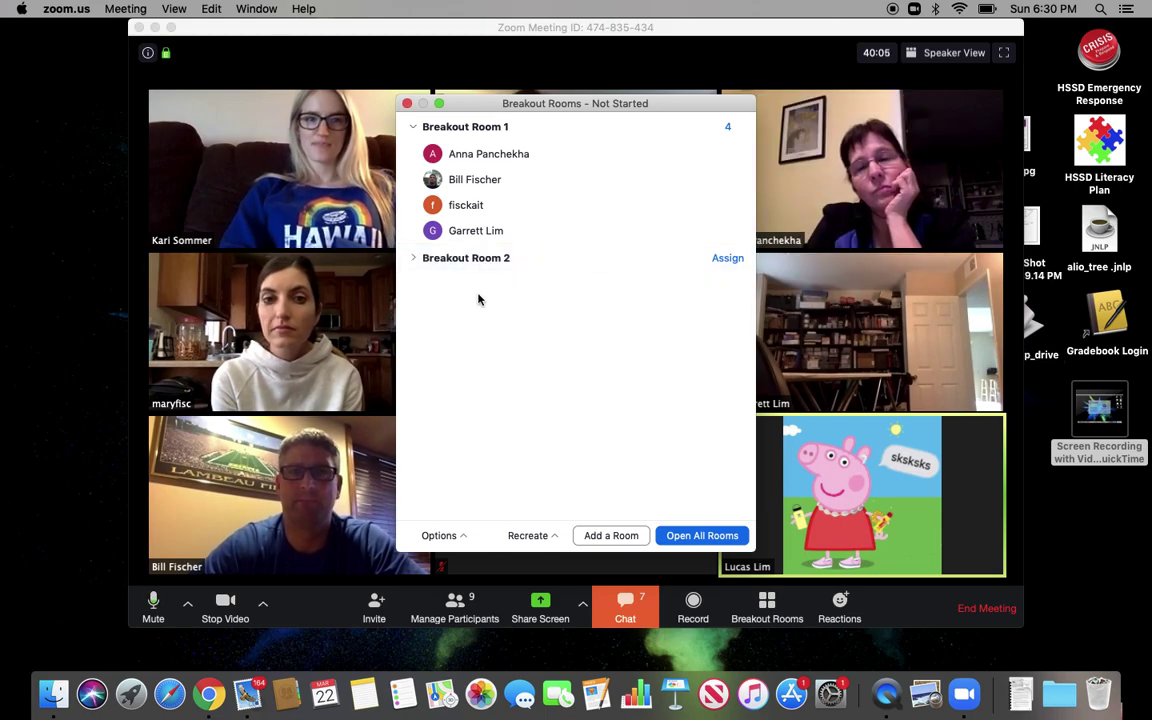
# - Assign the remaining four participants to Breakout Room 2
pyautogui.click(735, 260)
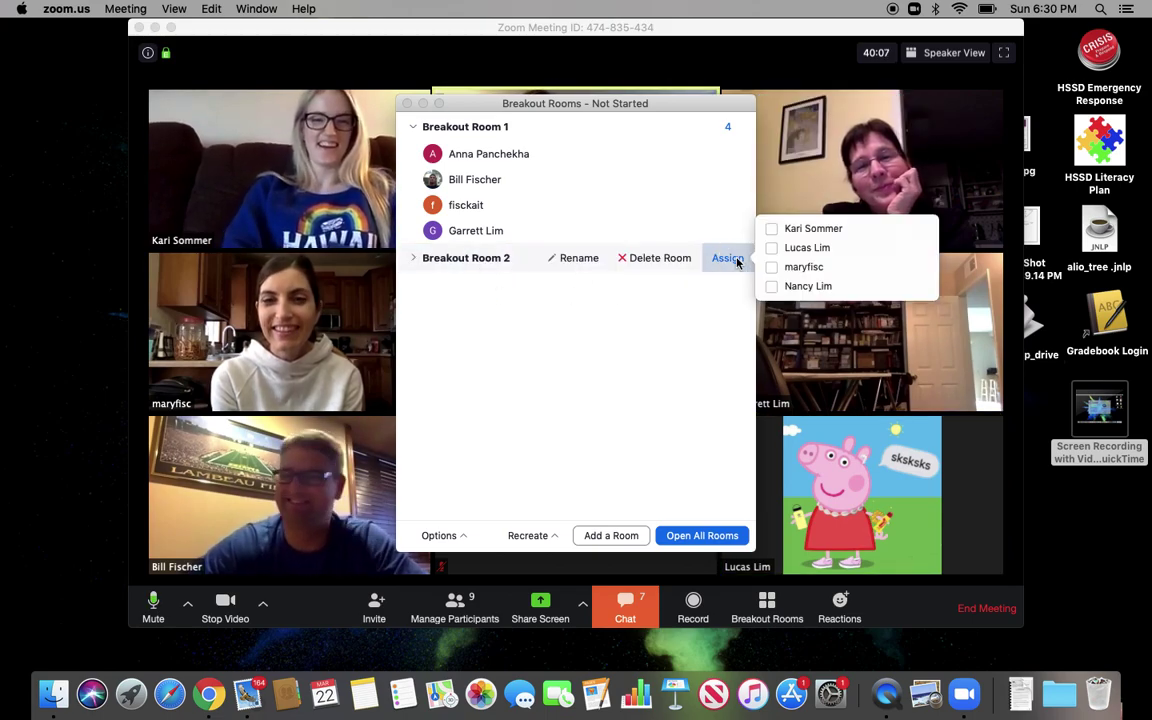
pyautogui.click(778, 228)
pyautogui.click(776, 248)
pyautogui.click(774, 267)
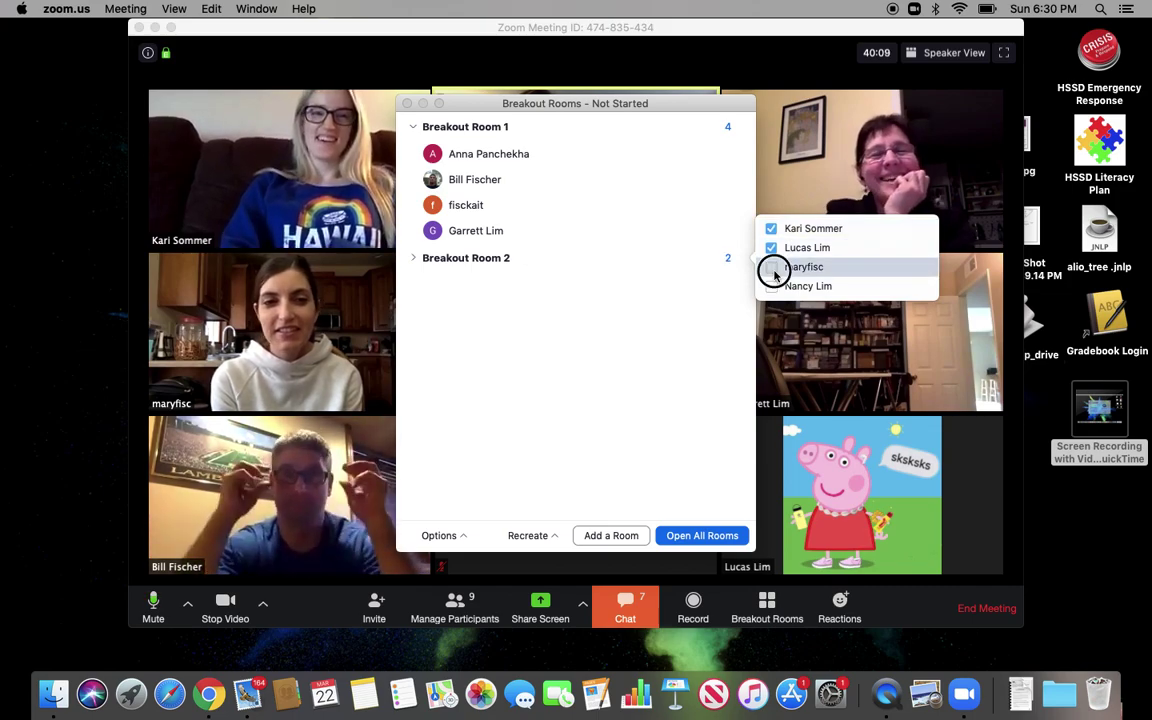
pyautogui.click(773, 288)
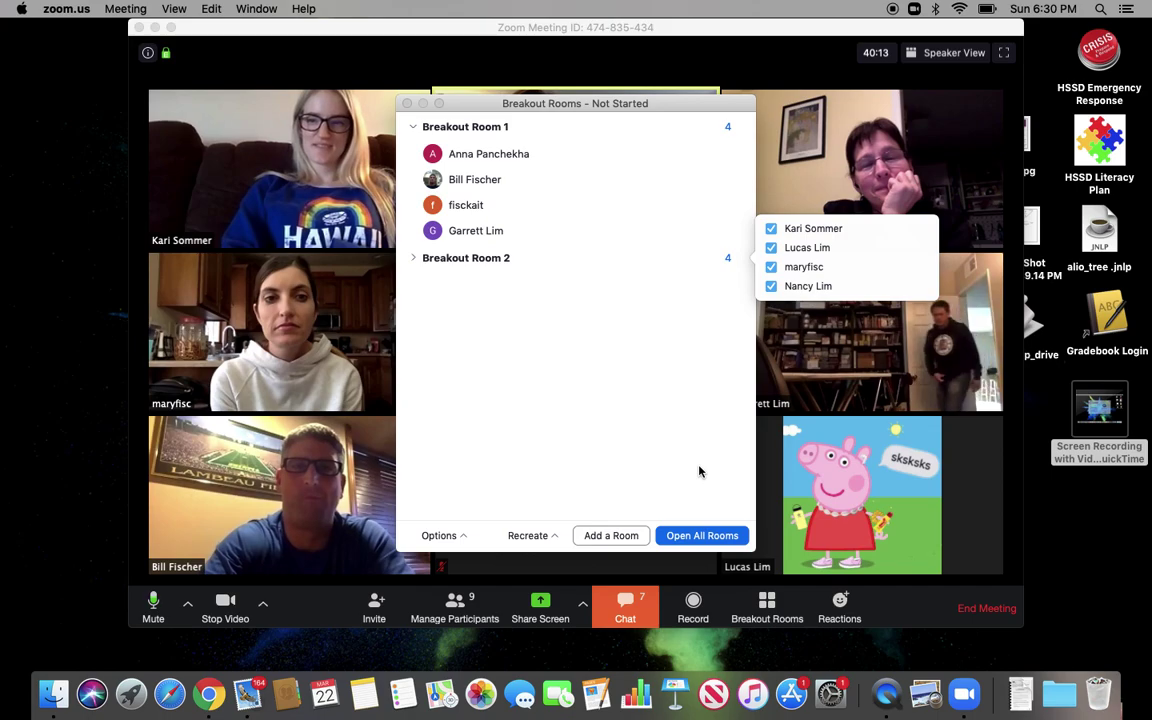
# - Open all breakout rooms, check Room 2's members, switch to Speaker View, and close the overview
pyautogui.click(668, 533)
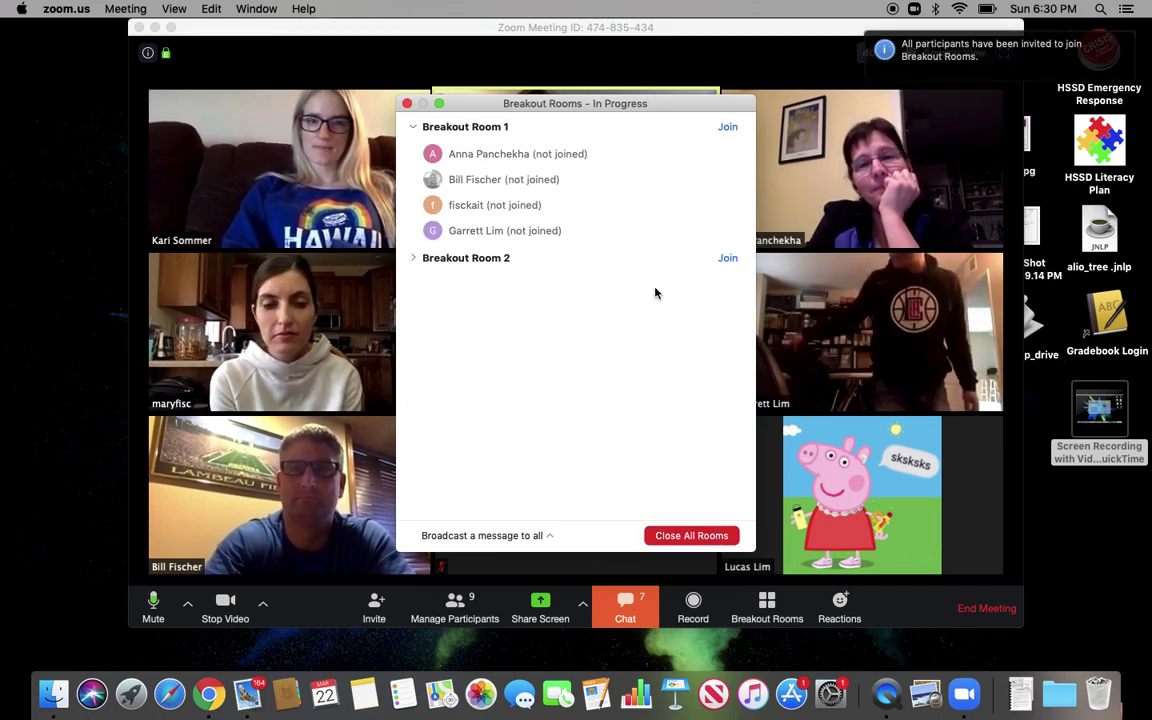
pyautogui.click(412, 259)
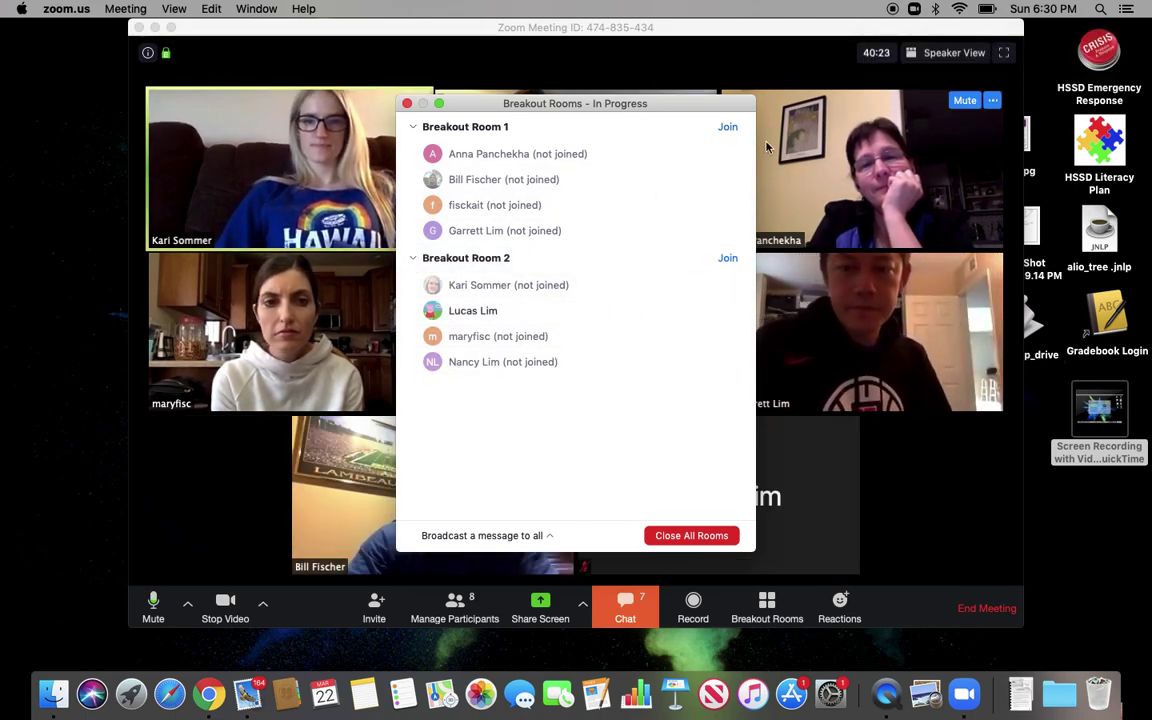
pyautogui.click(944, 52)
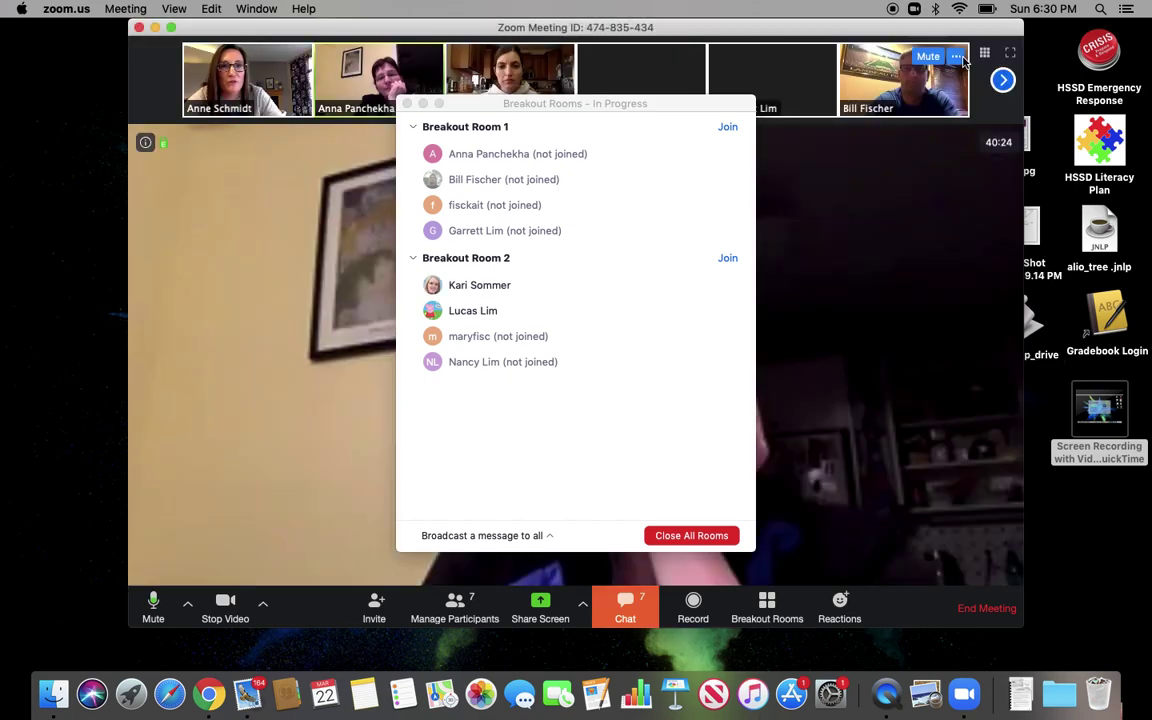
pyautogui.click(408, 104)
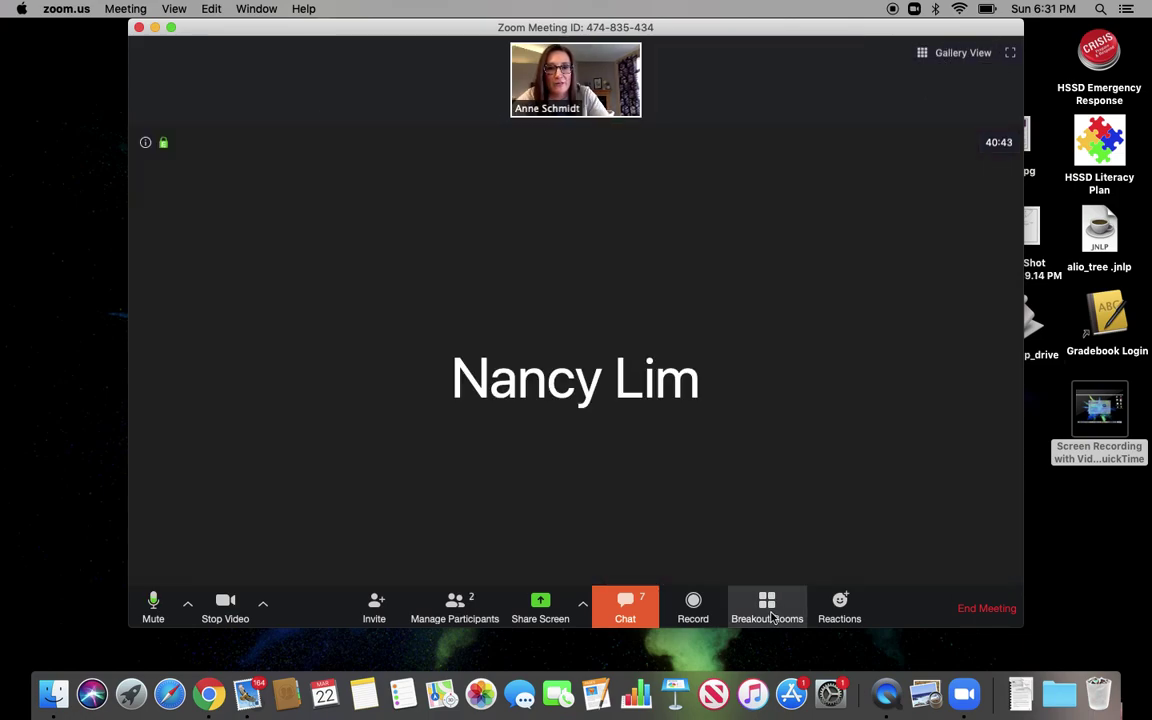
# - Join Breakout Room 1 as host from the Breakout Rooms overview and confirm
pyautogui.click(767, 612)
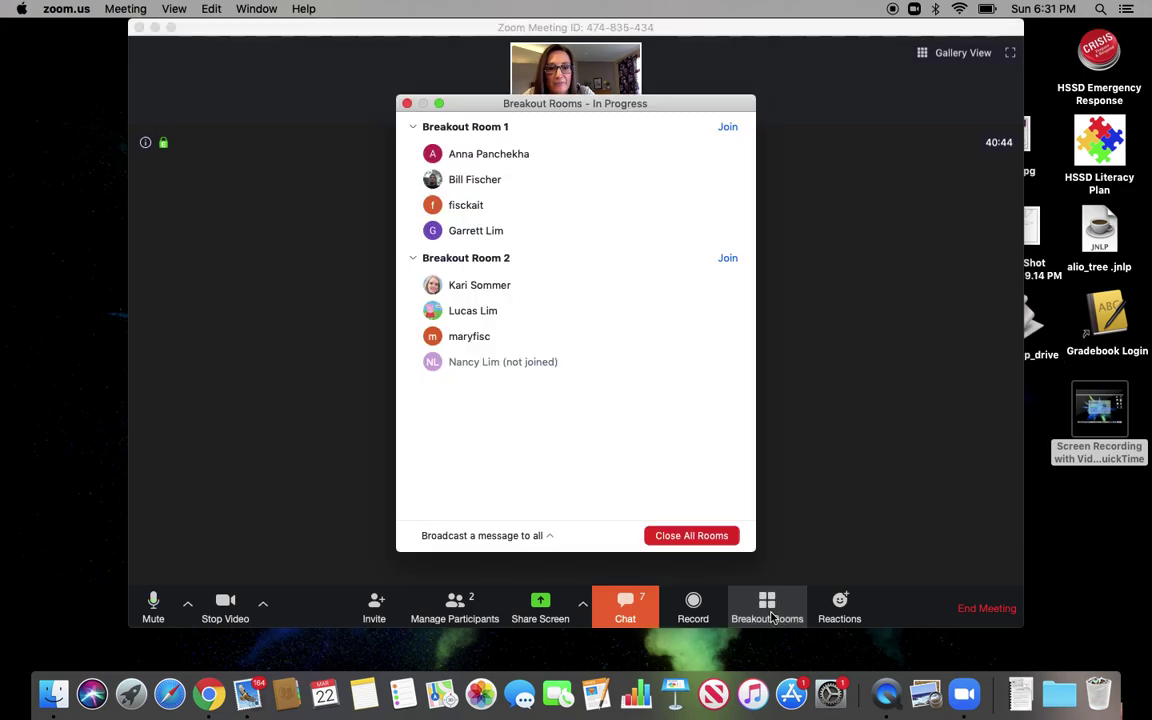
pyautogui.click(728, 128)
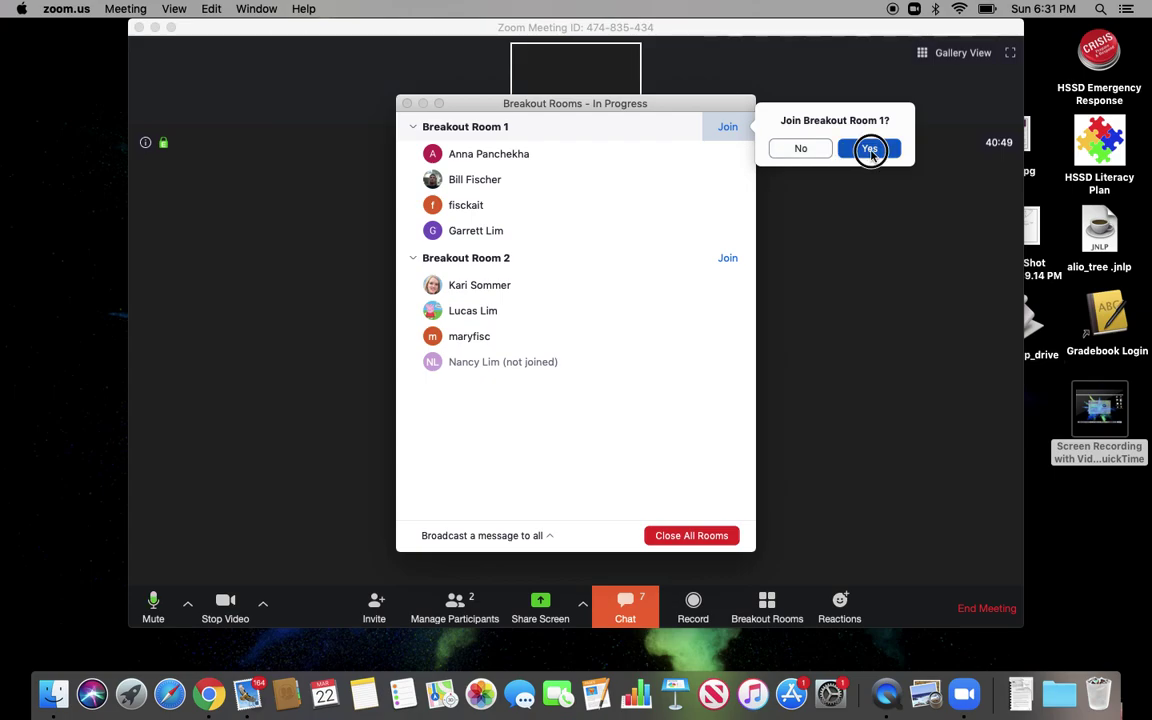
pyautogui.click(860, 150)
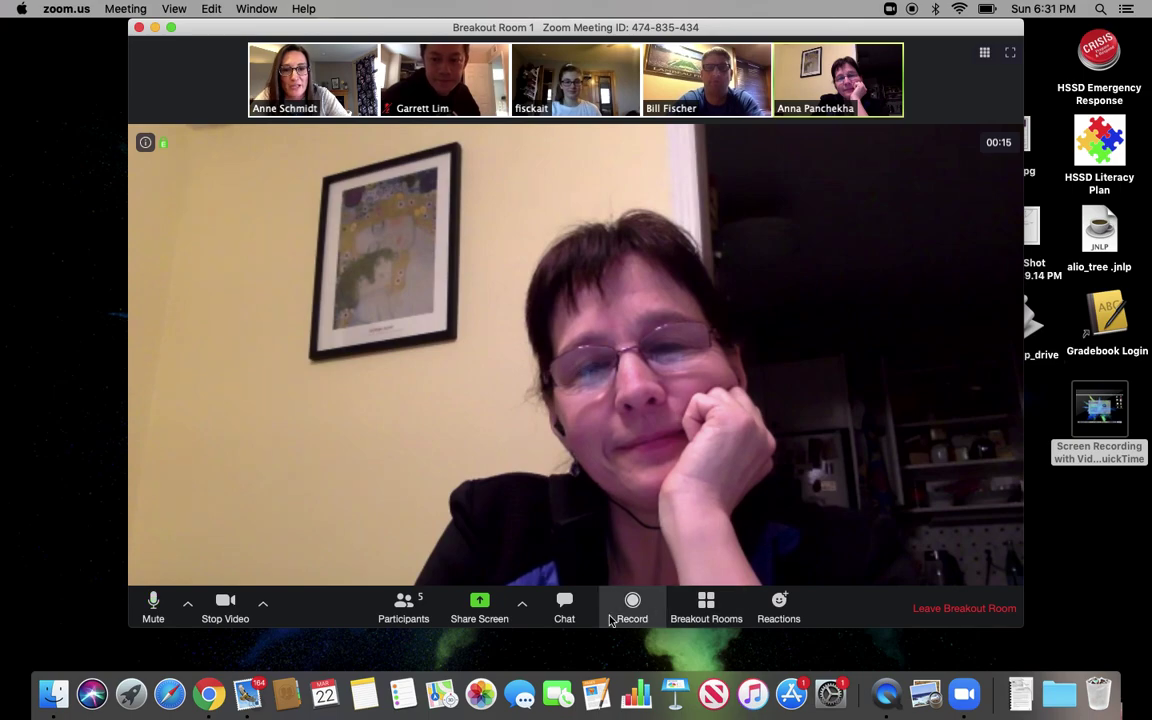
# - Open the chat in Breakout Room 1 with recipients set to Everyone
pyautogui.click(564, 605)
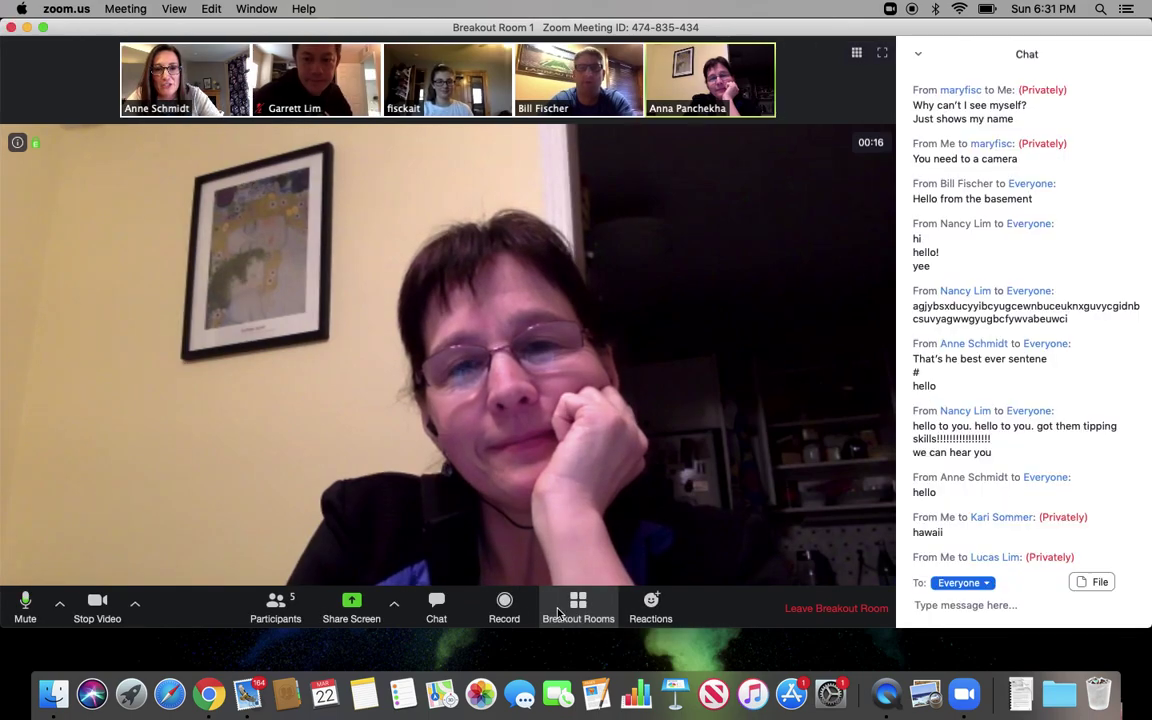
pyautogui.click(968, 604)
pyautogui.click(976, 591)
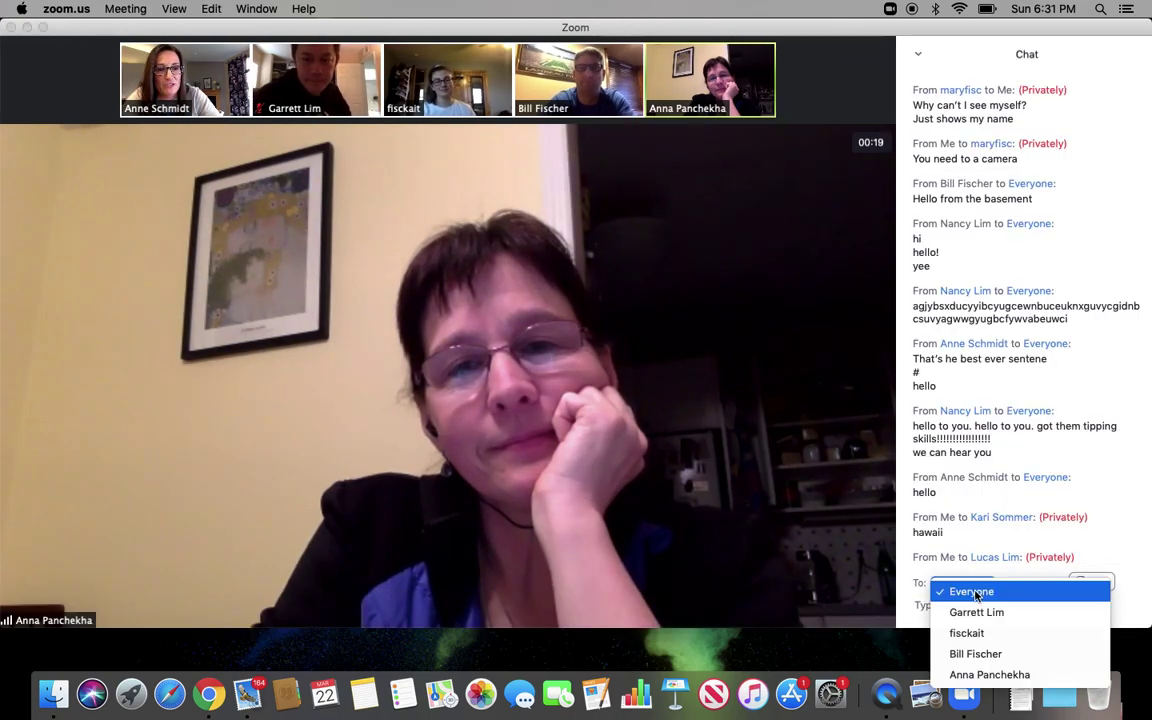
pyautogui.click(820, 575)
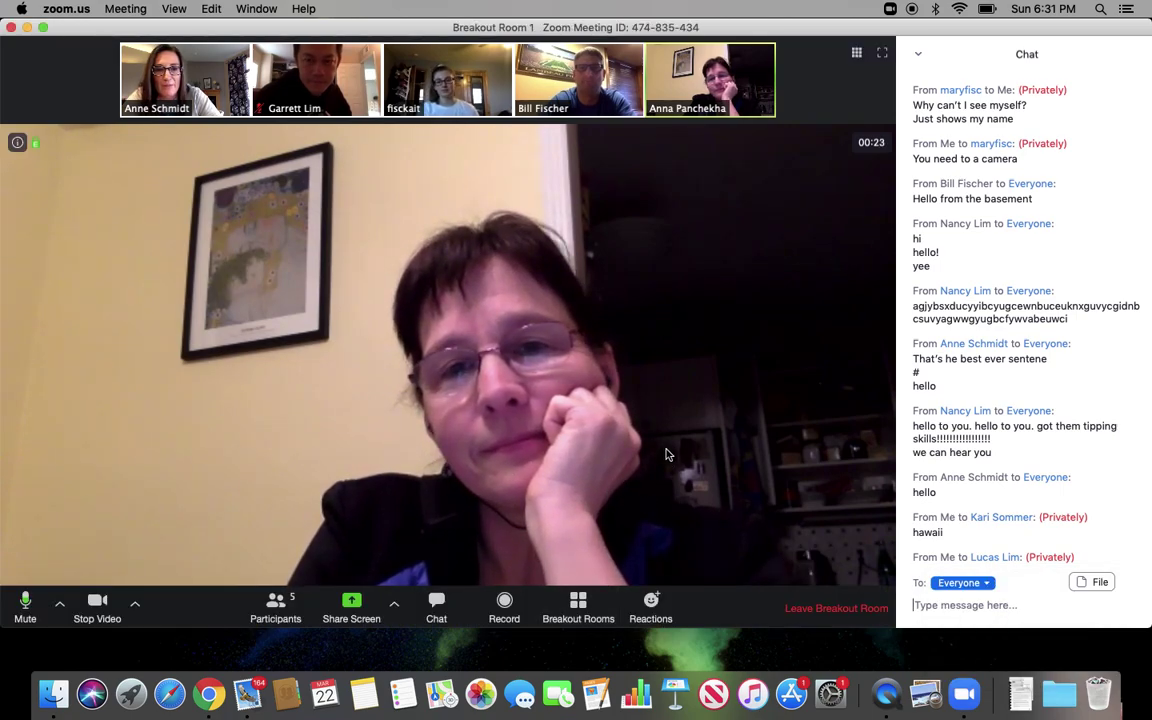
# - Leave Breakout Room 1 for the main session, unmute, and show the Participants panel
pyautogui.click(817, 610)
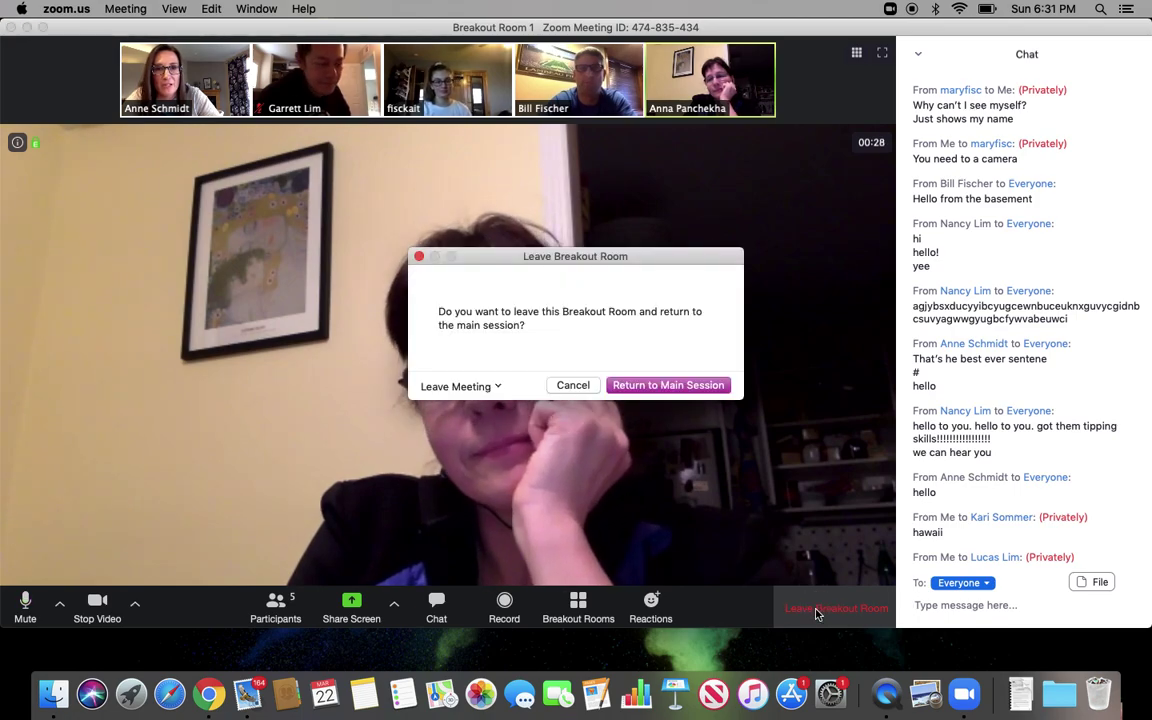
pyautogui.click(702, 393)
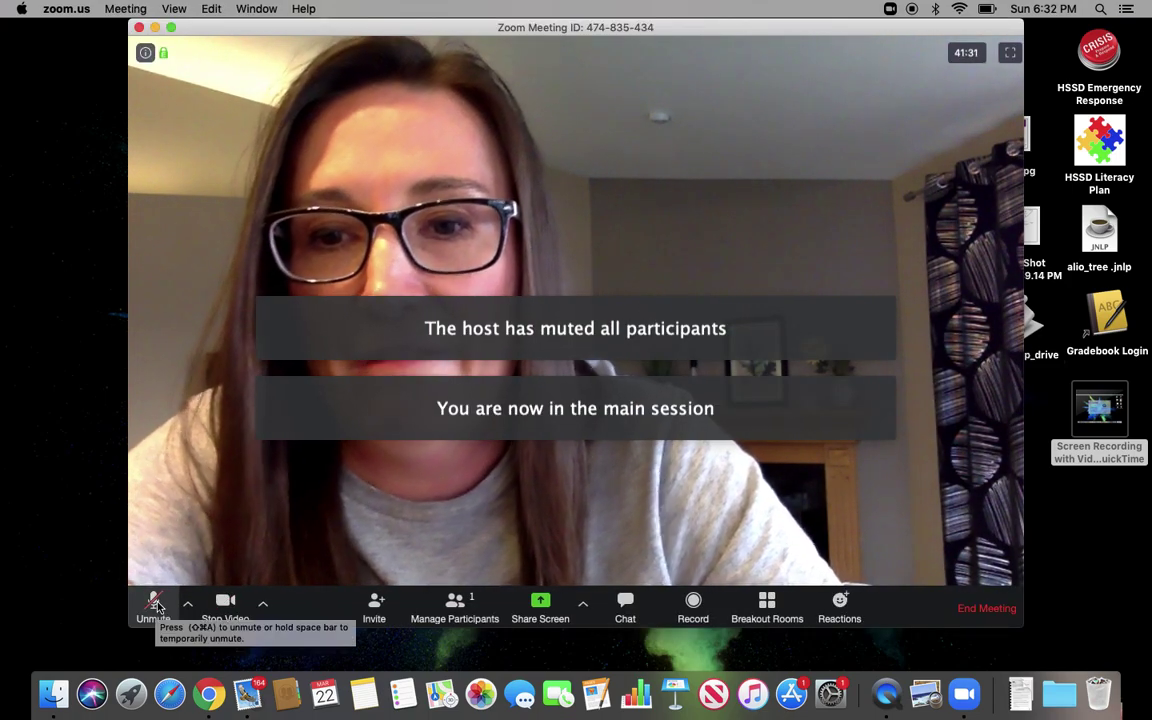
pyautogui.click(153, 601)
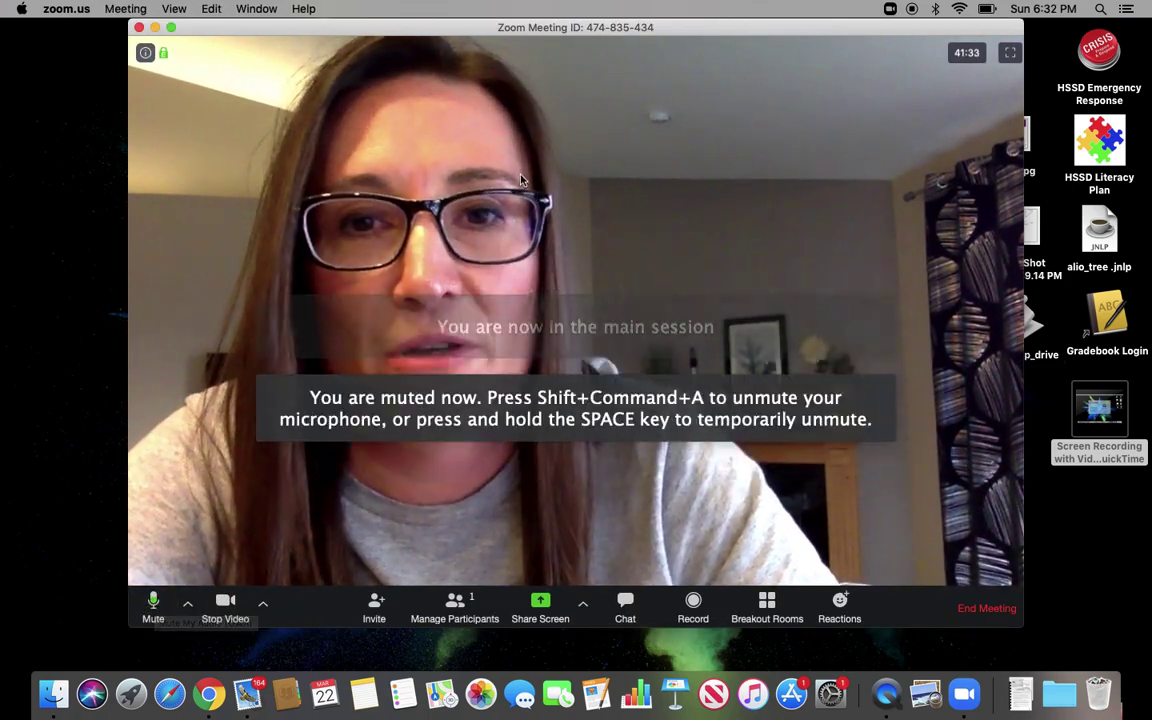
pyautogui.click(461, 624)
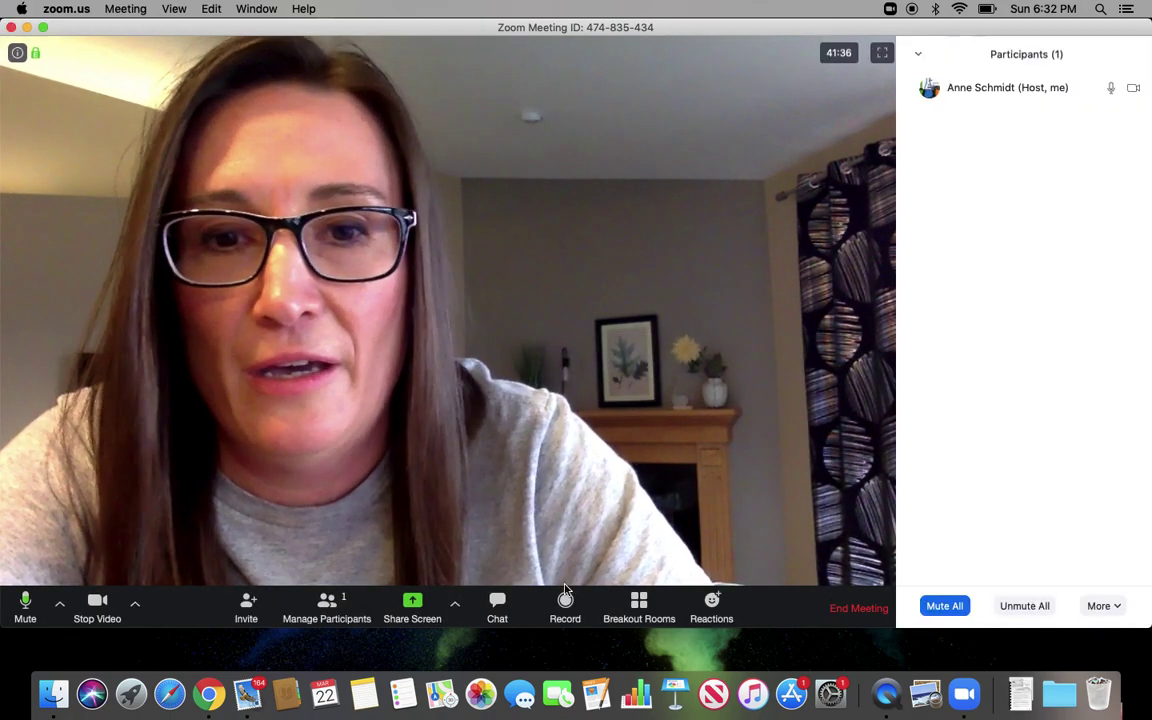
# - Join Breakout Room 2 as host from the rooms-in-progress overview and confirm
pyautogui.click(639, 605)
pyautogui.moveTo(700, 310)
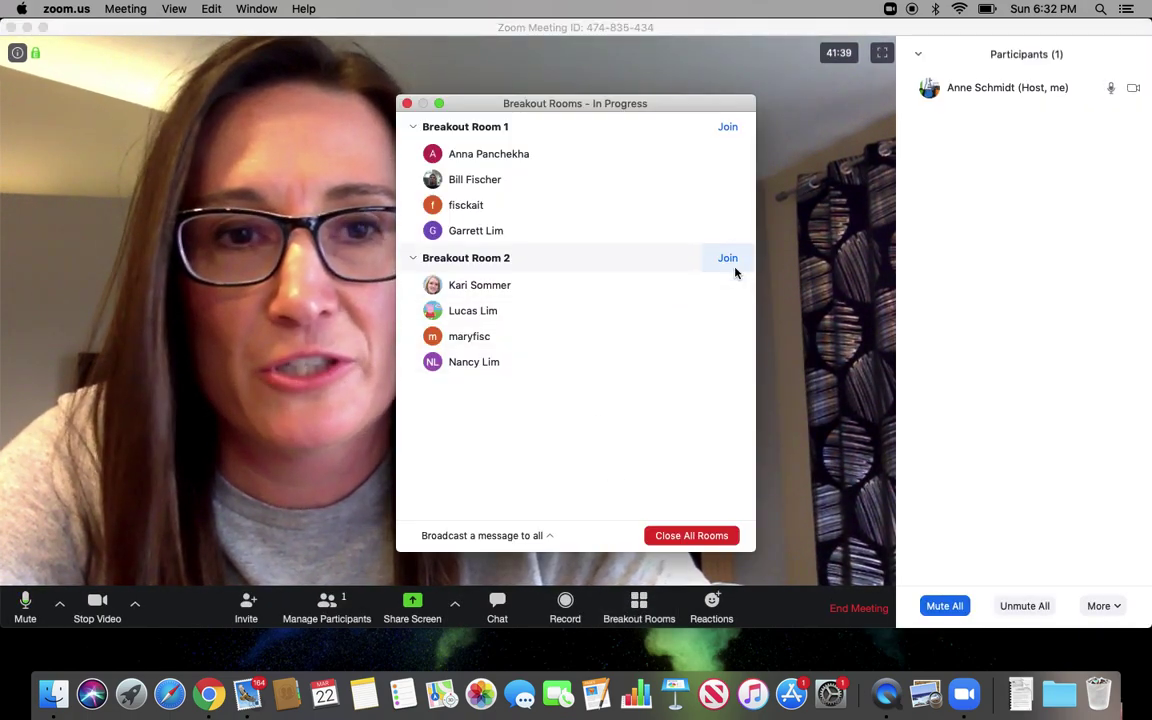
pyautogui.click(730, 265)
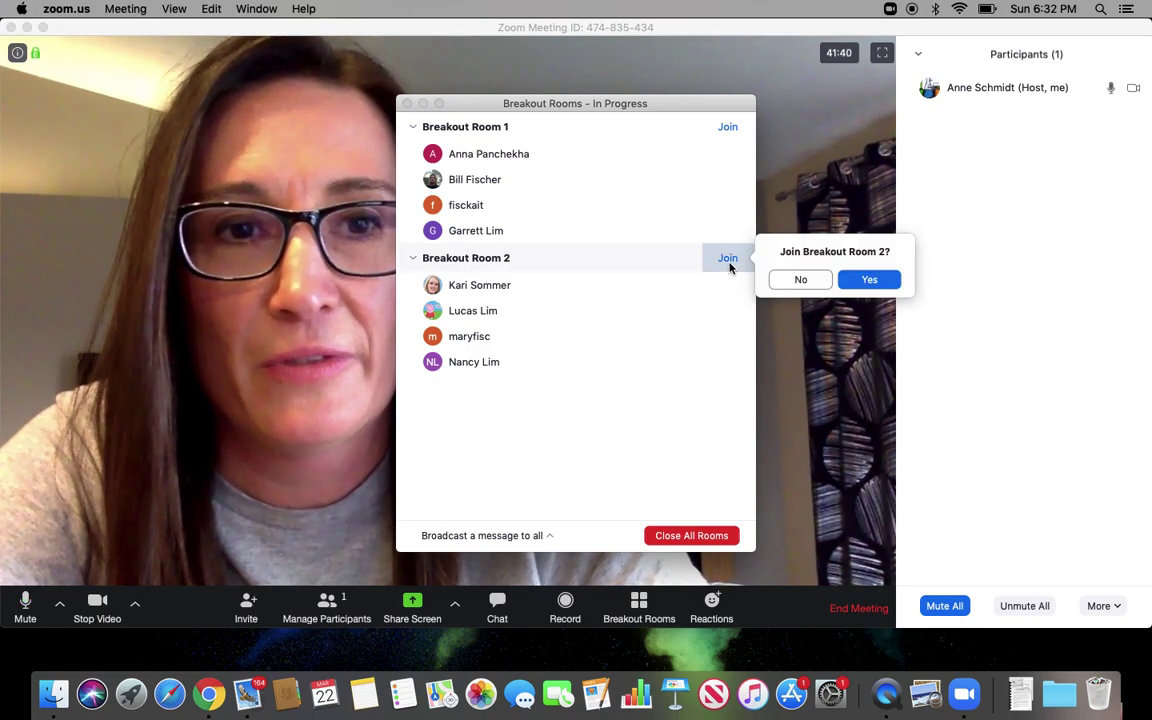
pyautogui.click(868, 280)
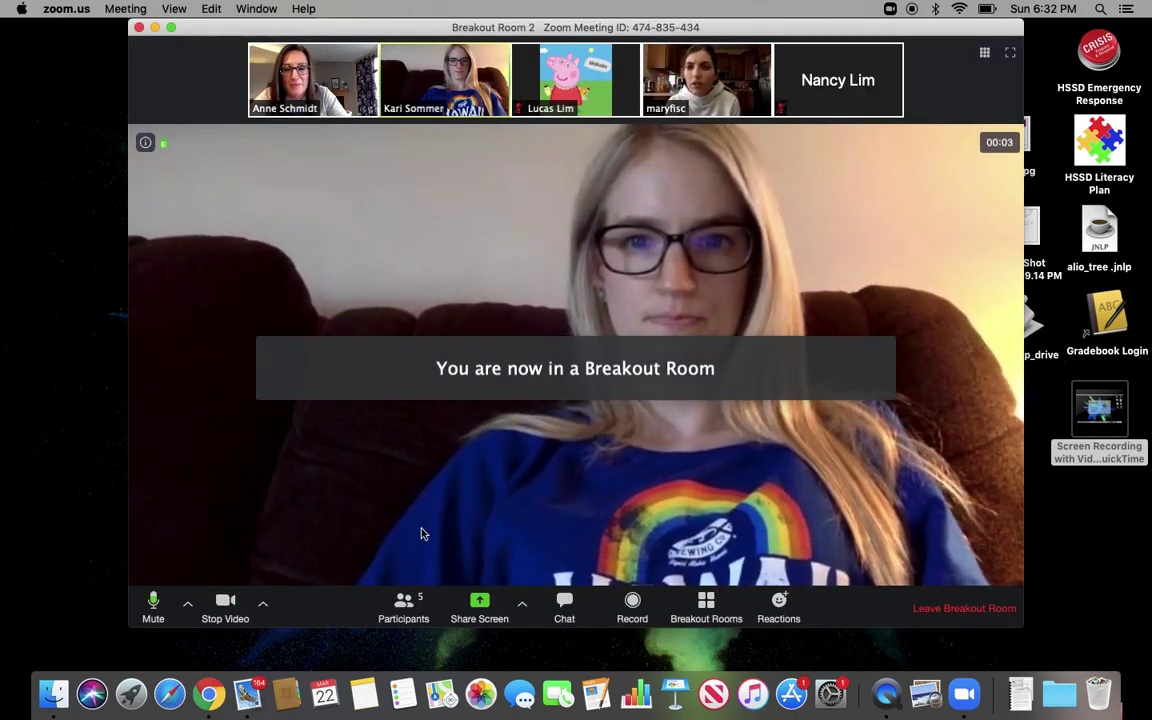
pyautogui.click(401, 607)
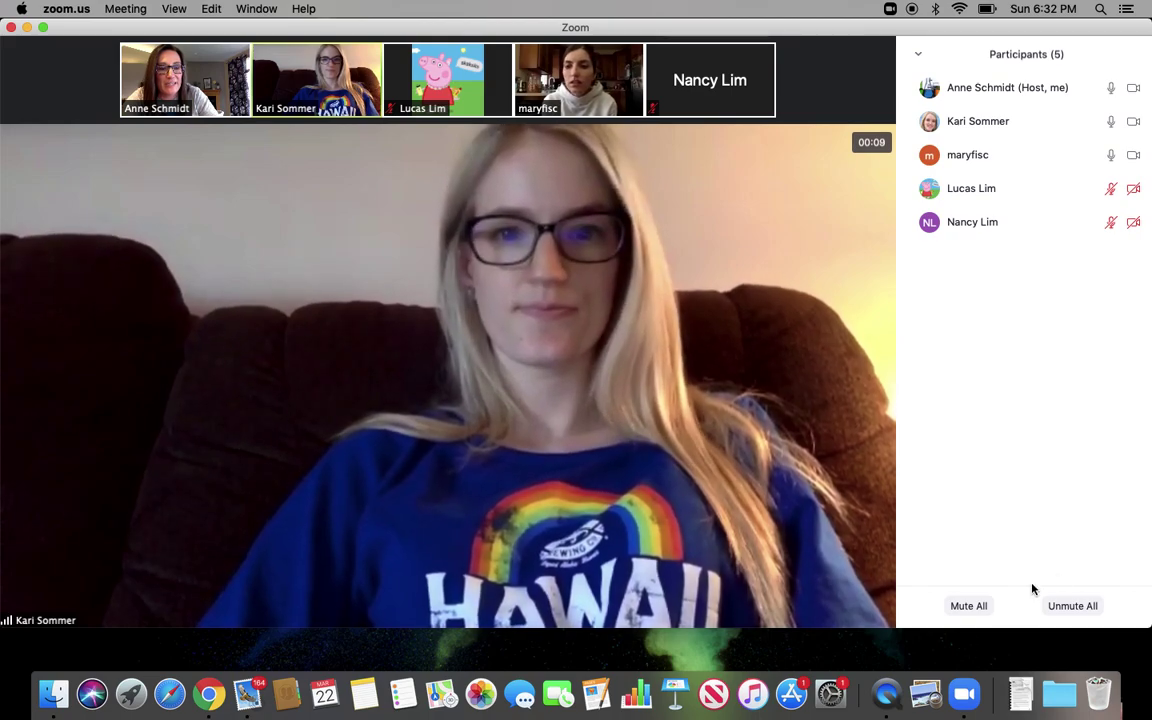
pyautogui.click(918, 54)
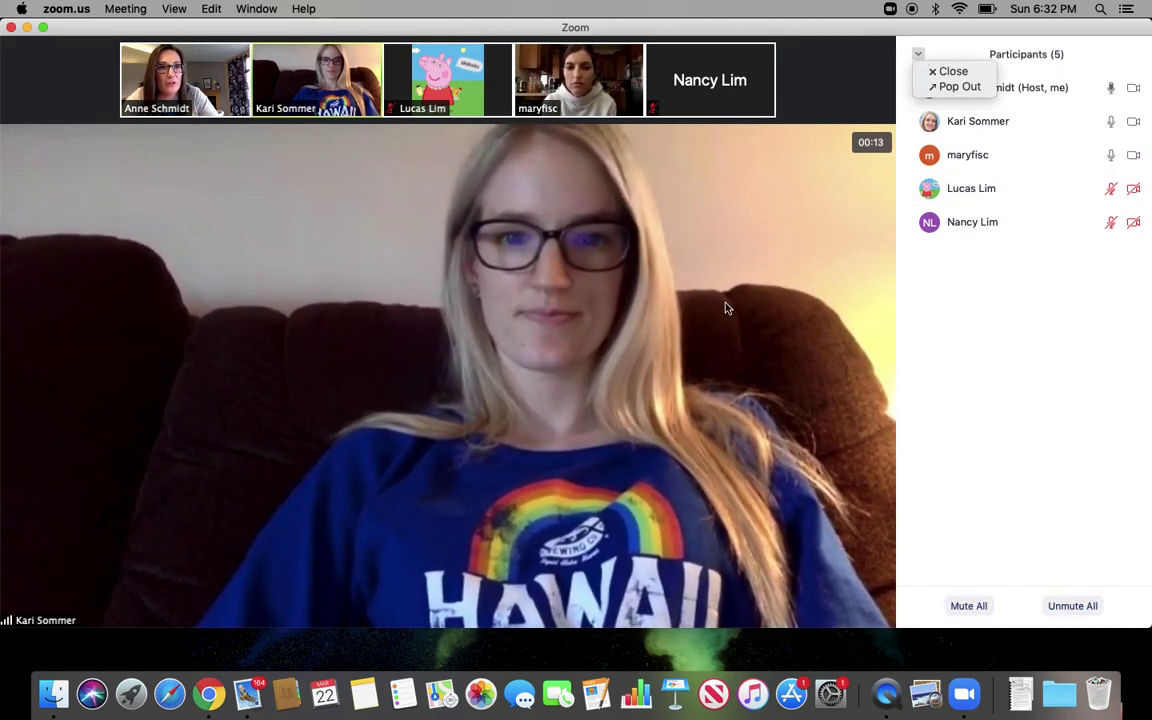
pyautogui.click(950, 71)
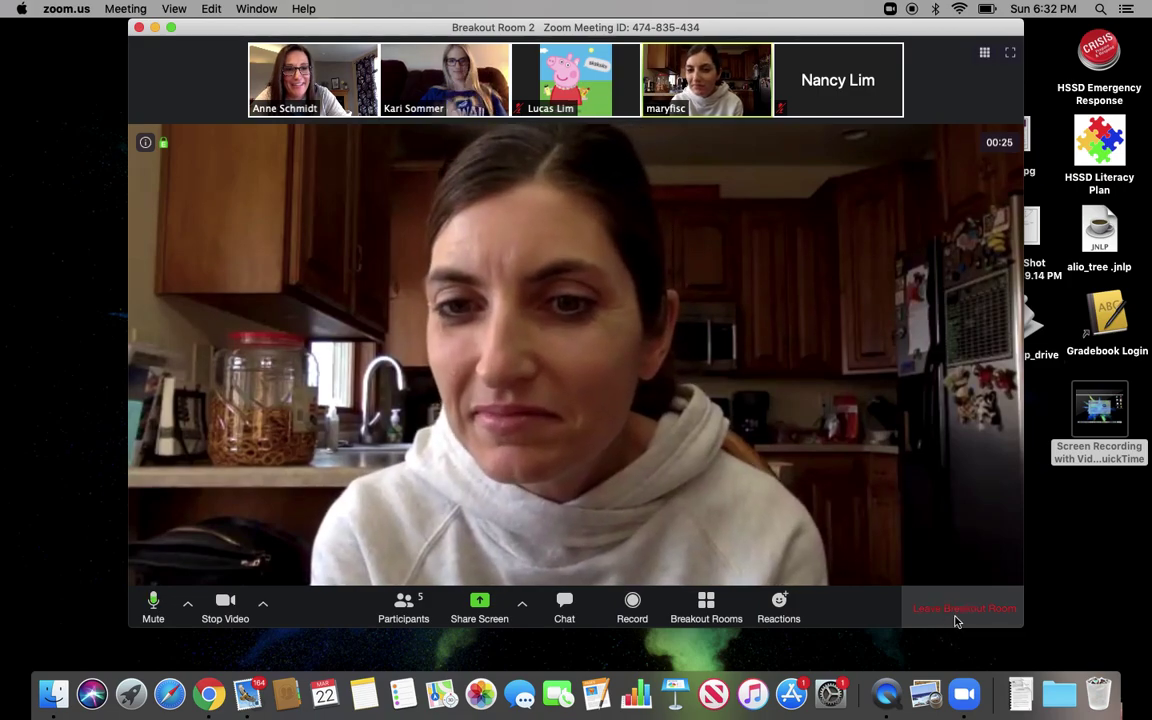
# - Return from Breakout Room 2 to the main session and view the rooms-in-progress overview
pyautogui.click(955, 620)
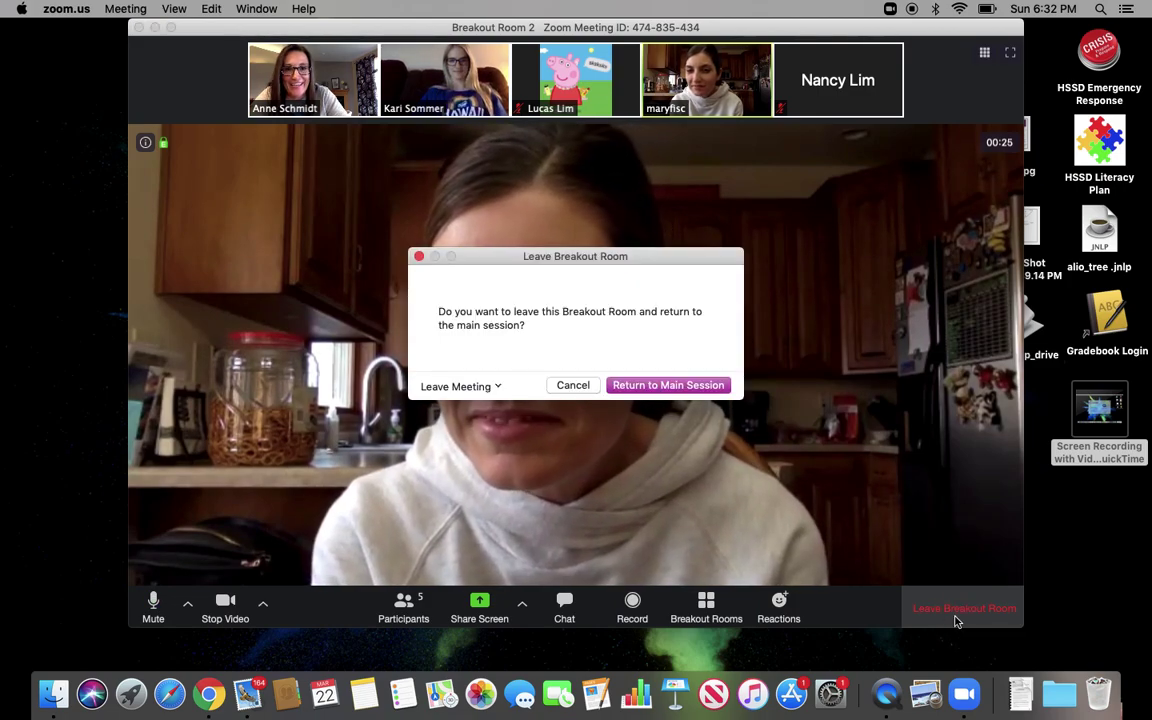
pyautogui.click(713, 386)
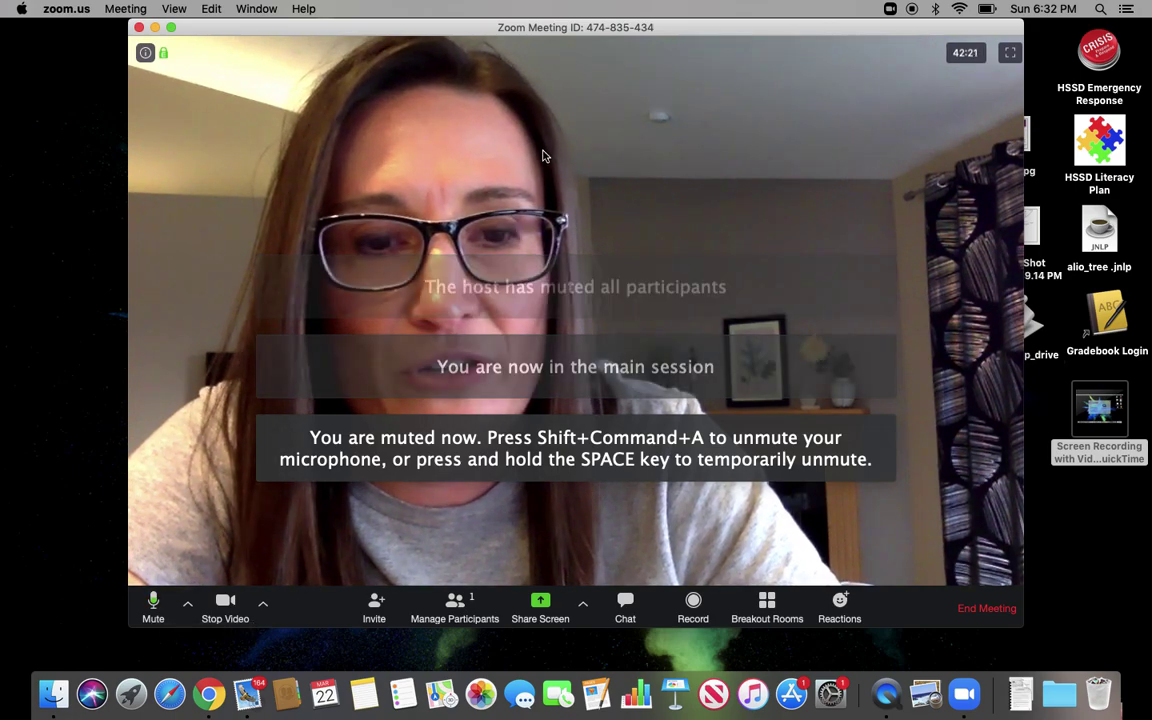
pyautogui.click(767, 605)
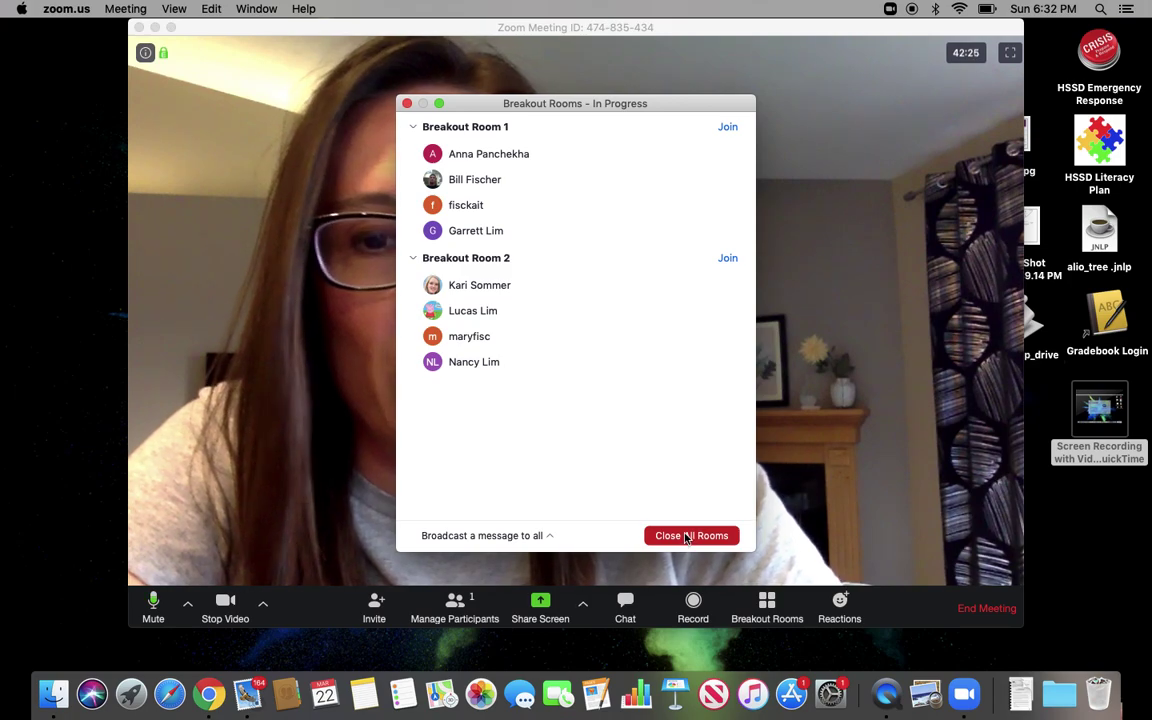
# - Broadcast 'I am closing the rooms and you should return to the main page.' to all rooms
pyautogui.click(538, 537)
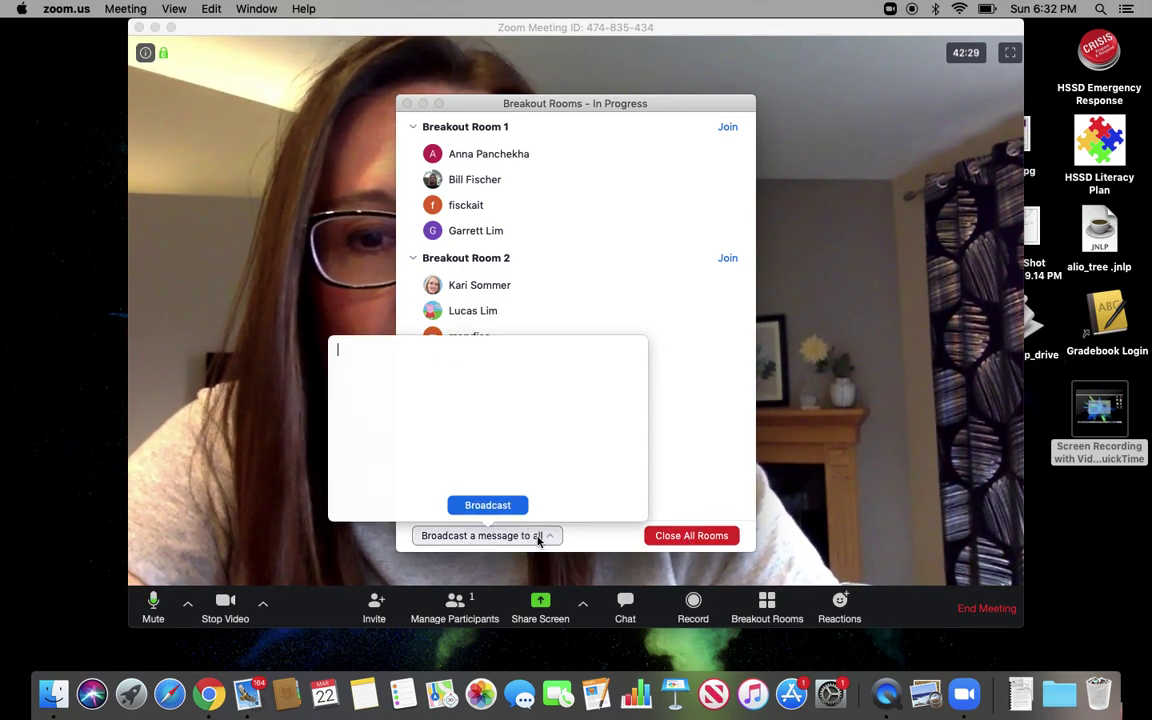
pyautogui.click(497, 390)
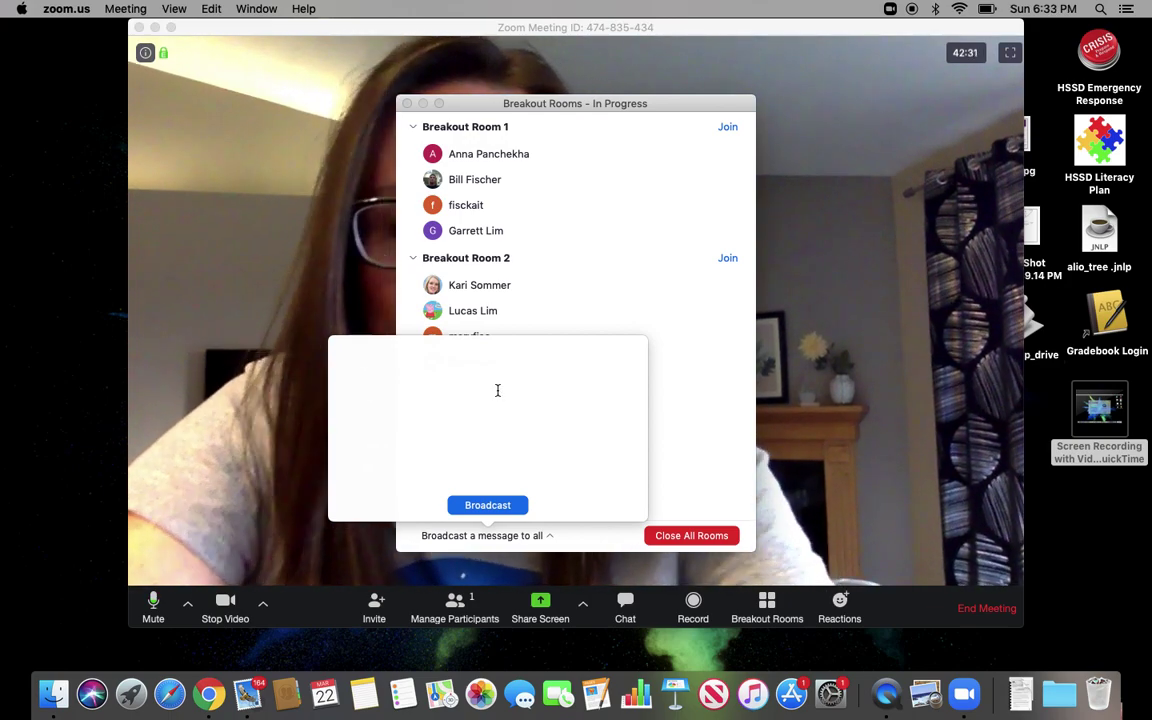
pyautogui.write('I am clo')
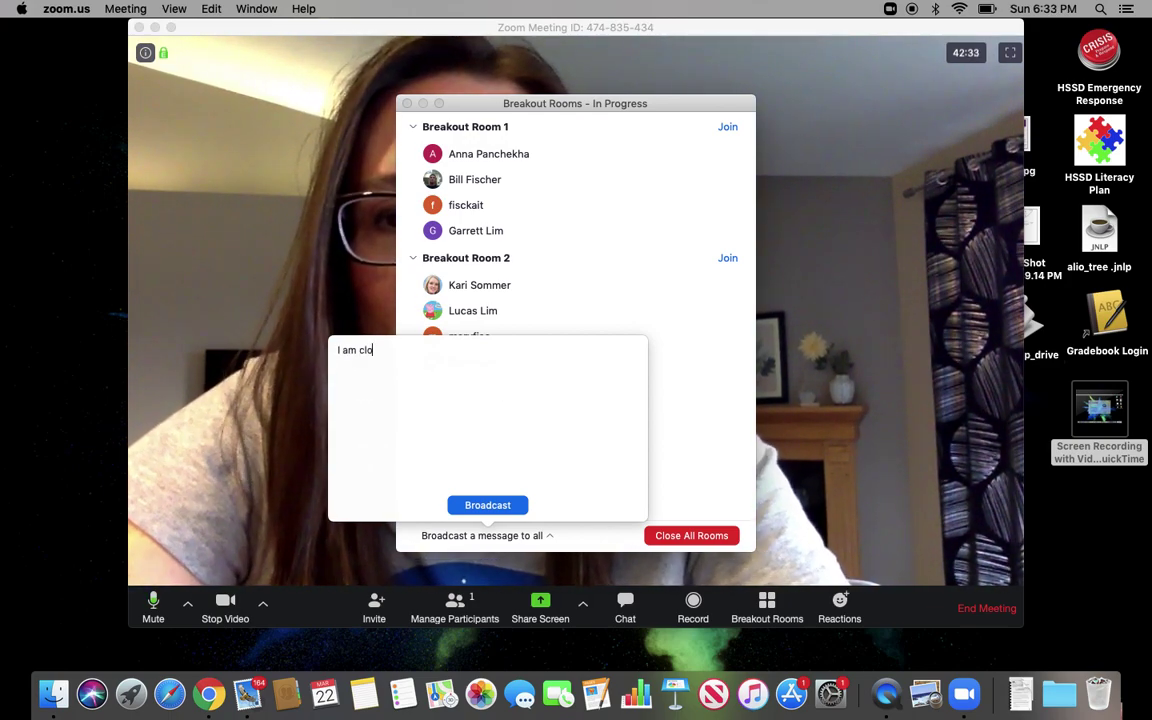
pyautogui.write('sing the')
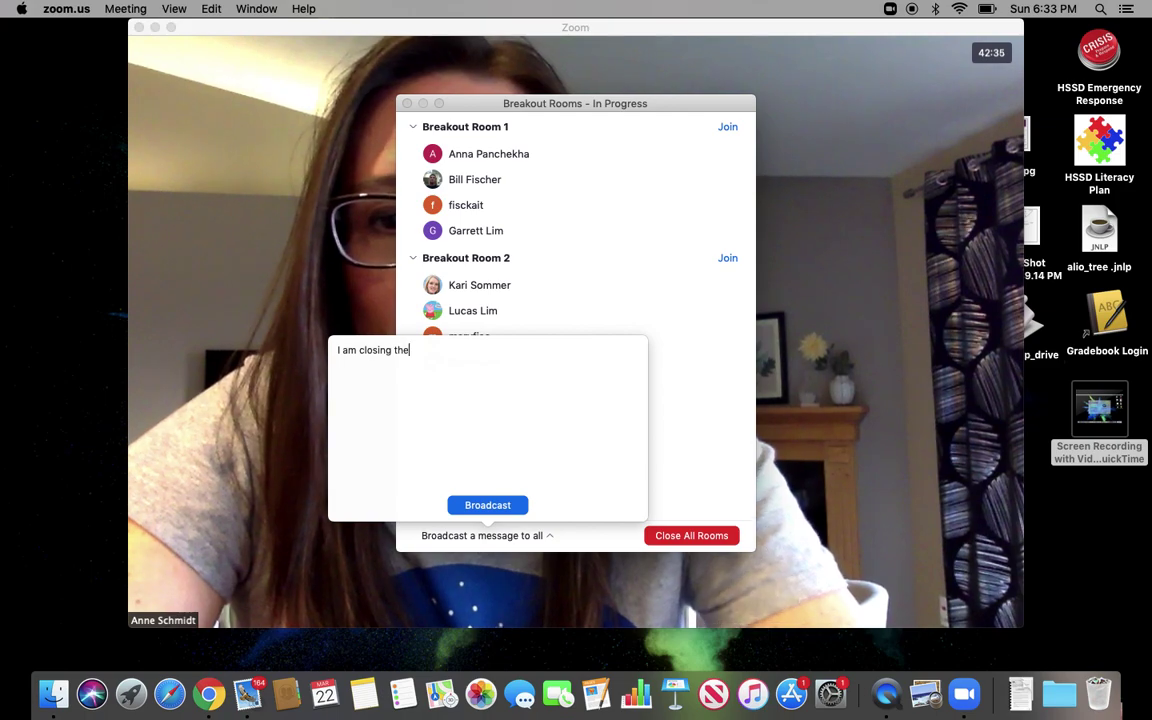
pyautogui.write(' rooms and you sho')
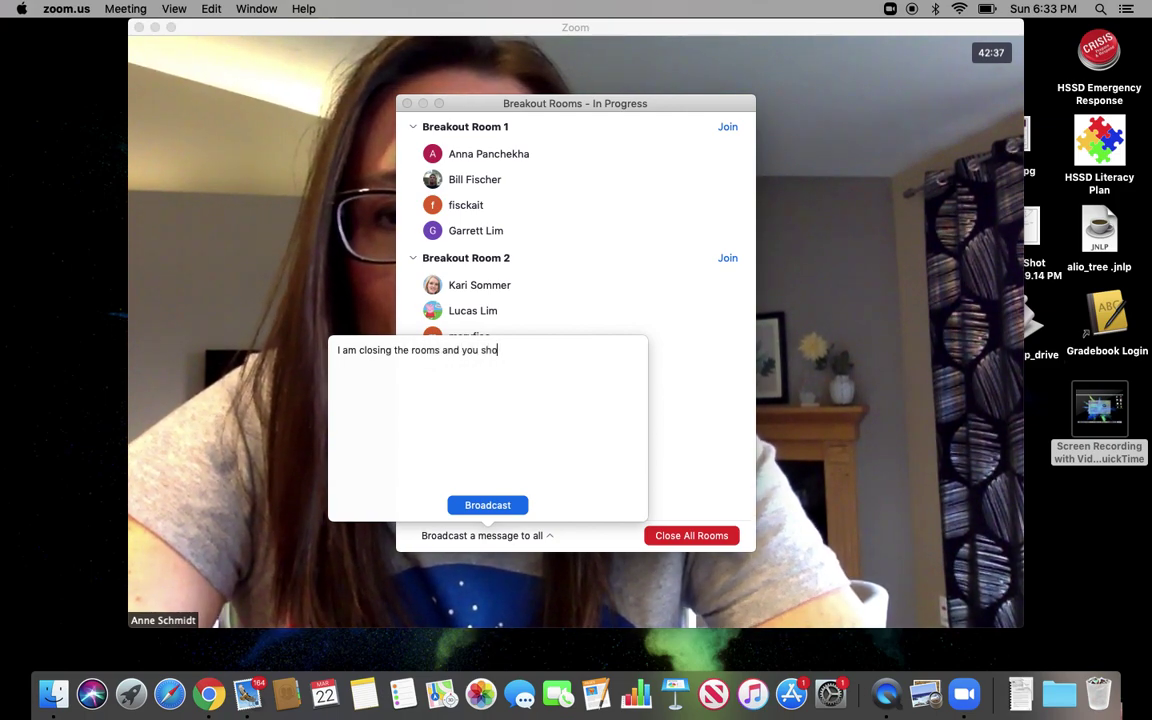
pyautogui.write('uld return to the main page.')
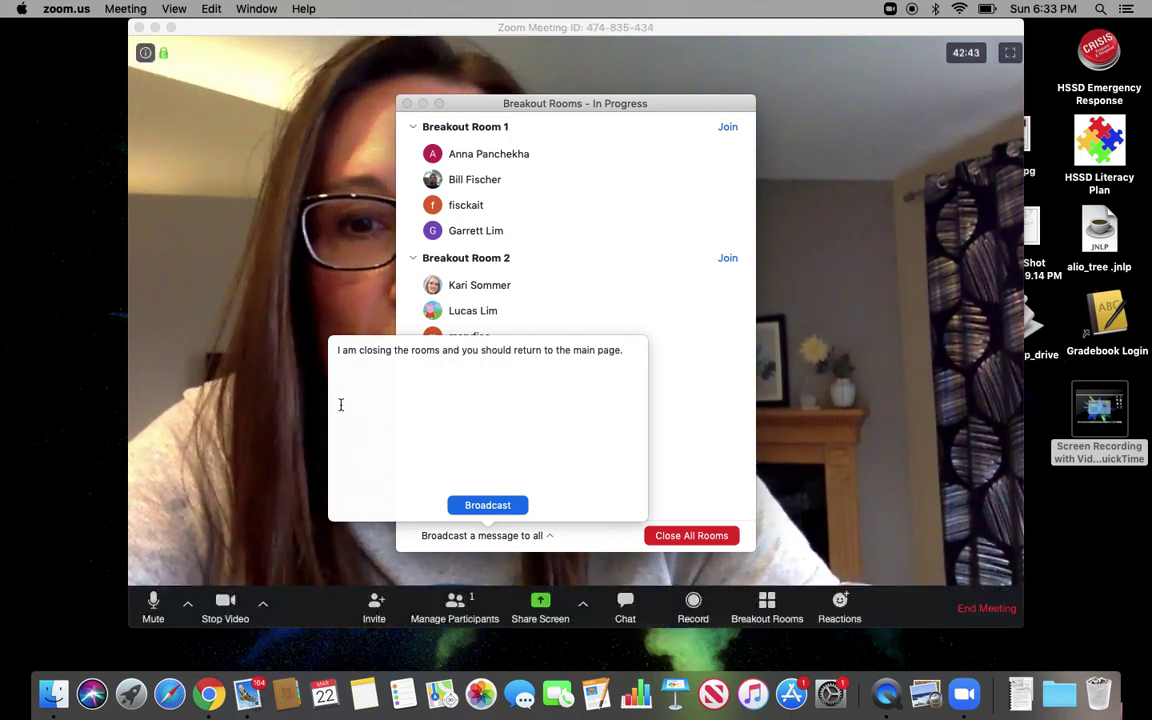
pyautogui.click(501, 506)
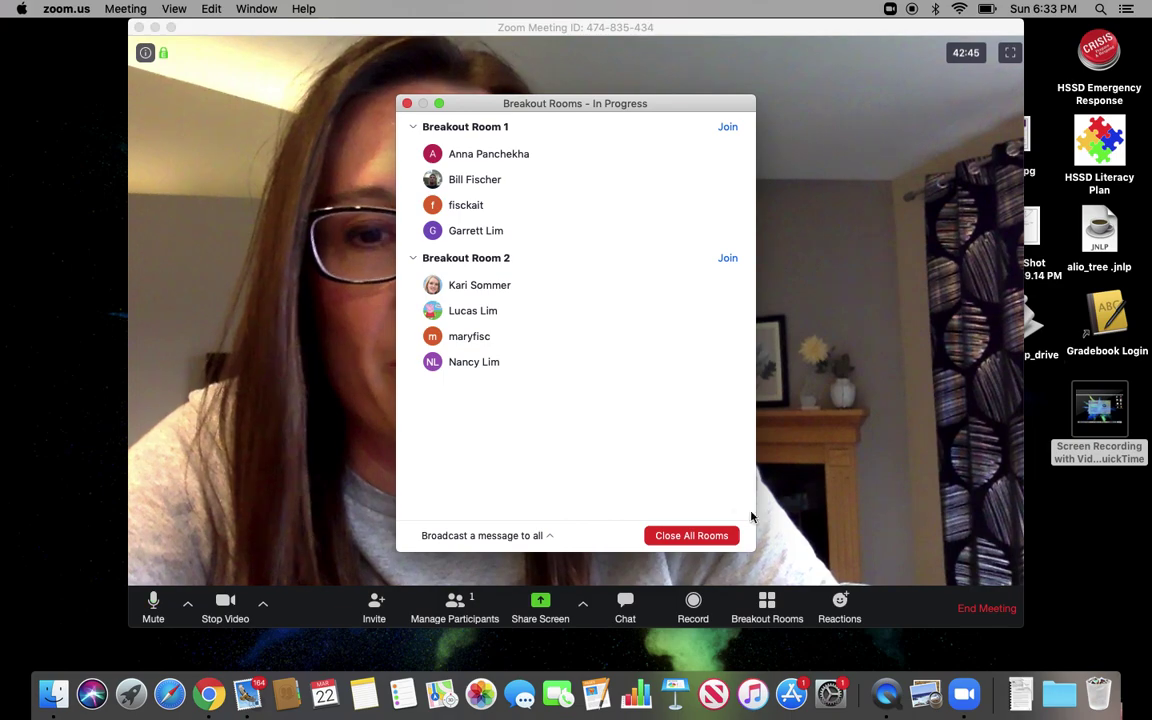
# - Close all breakout rooms, go full screen, and show all nine participants in Gallery View
pyautogui.click(702, 537)
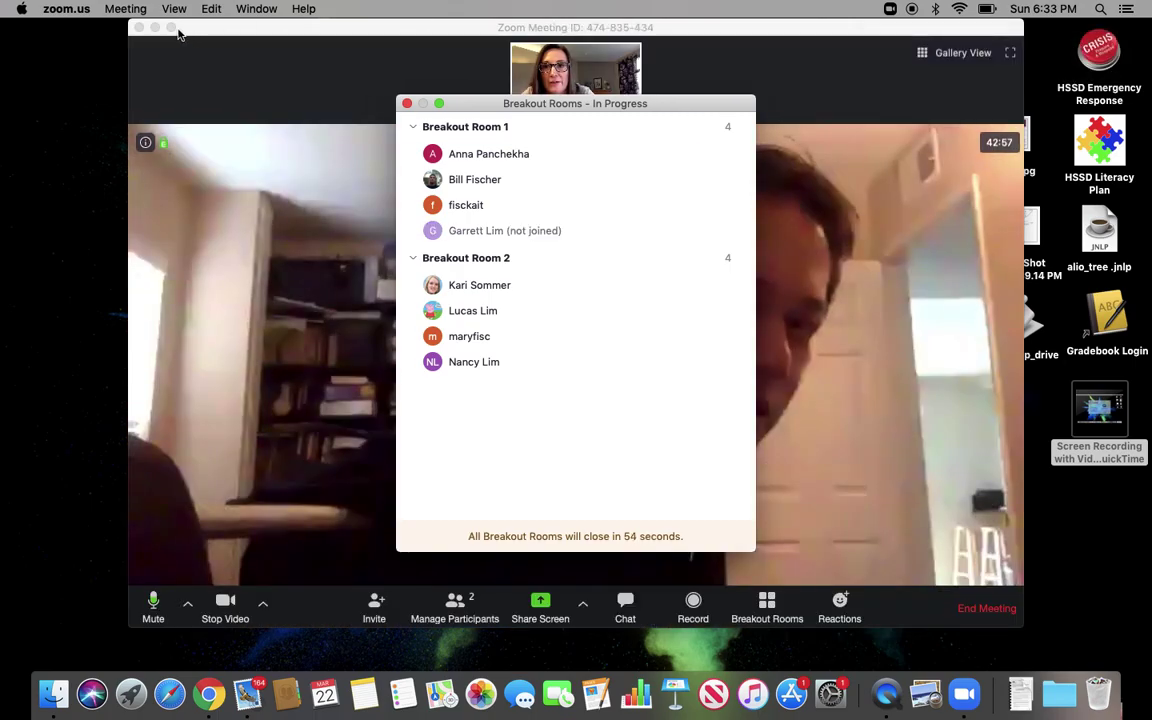
pyautogui.click(171, 27)
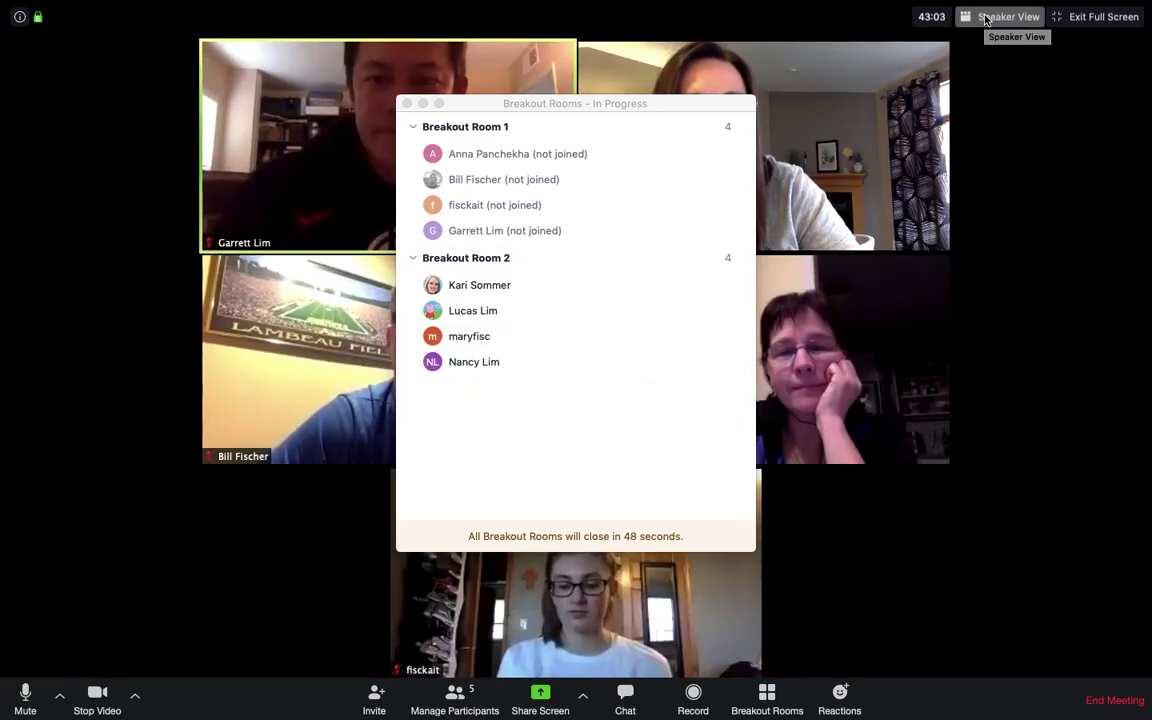
pyautogui.click(407, 104)
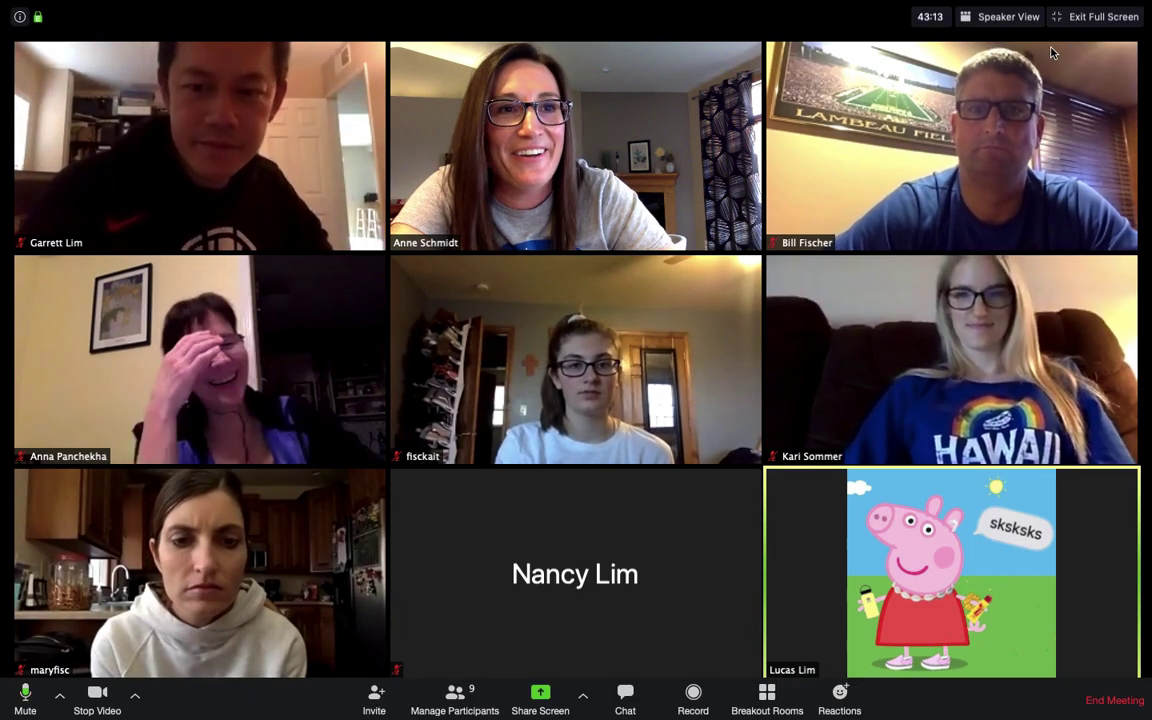
pyautogui.click(999, 16)
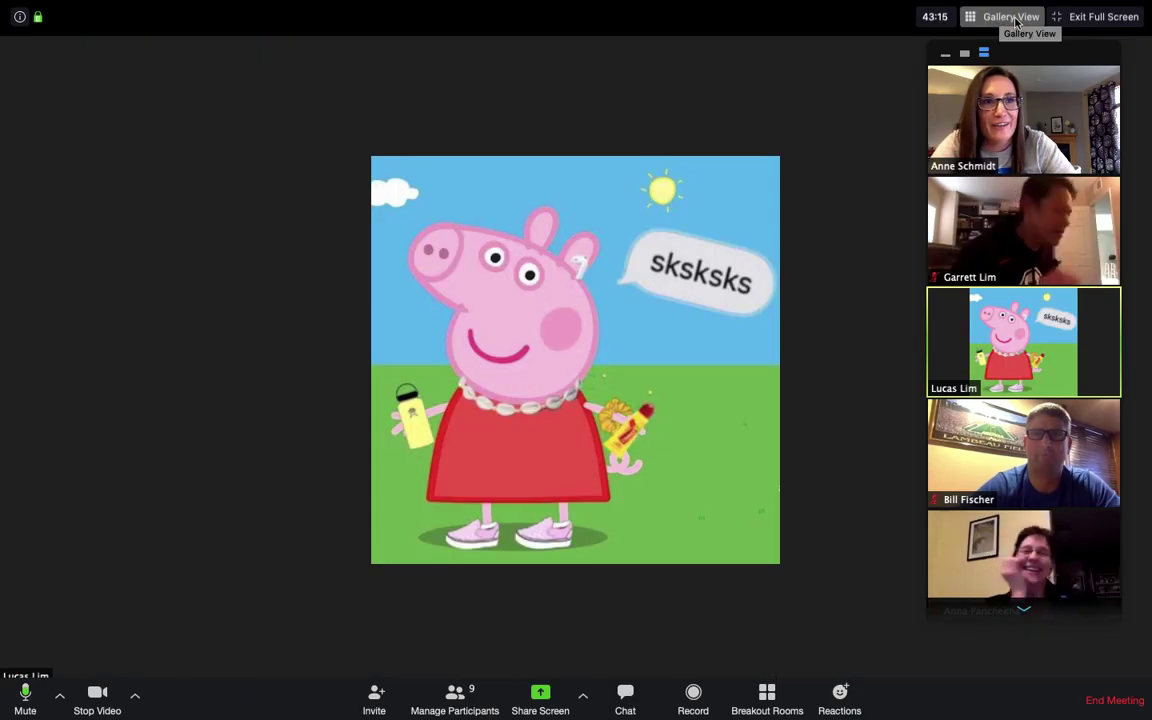
pyautogui.click(1016, 20)
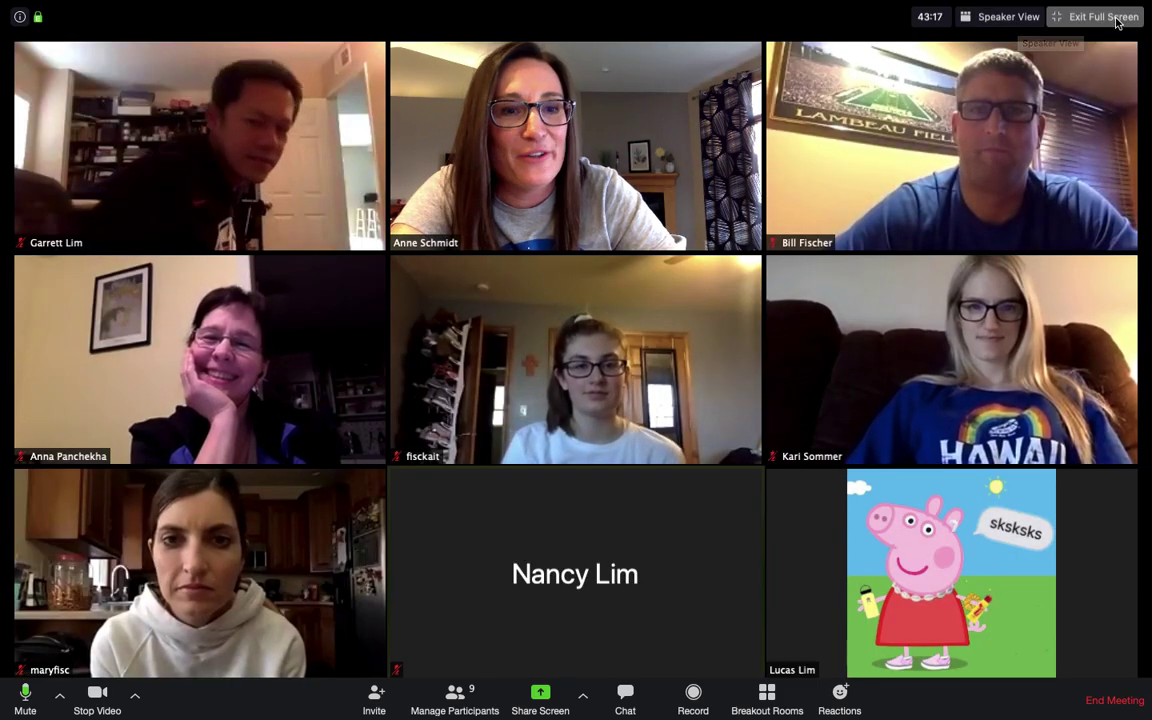
# - Mute all participants with self-unmute allowed, then return to the breakout rooms list
pyautogui.click(455, 707)
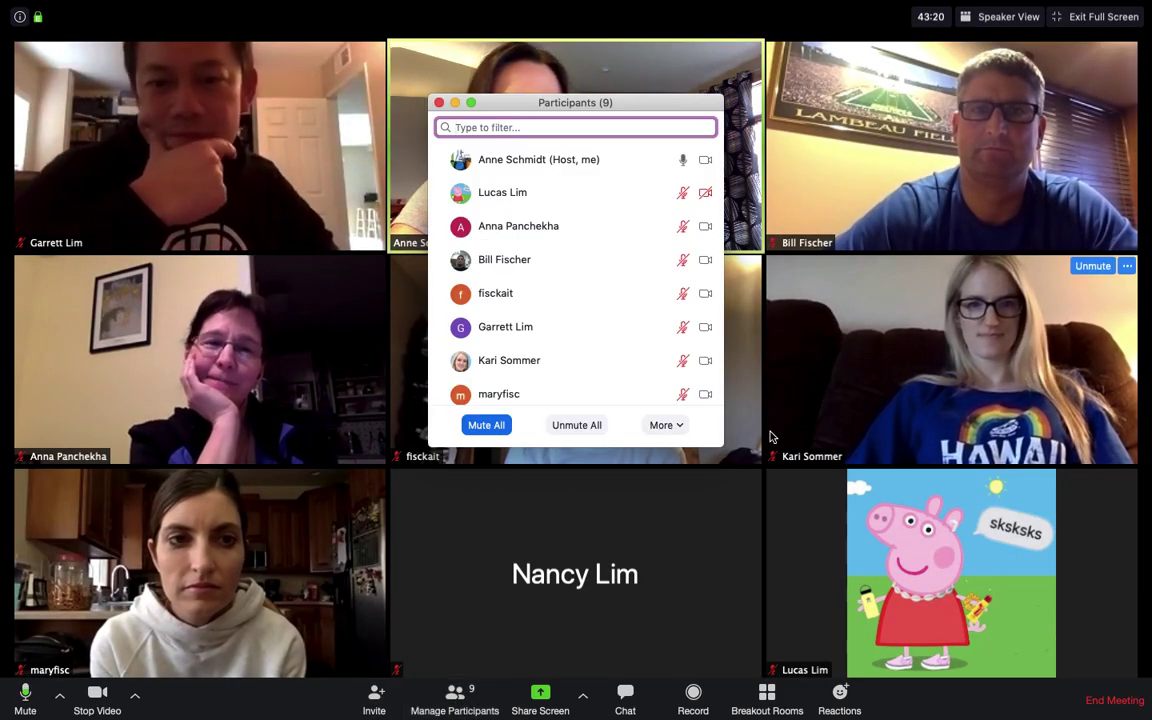
pyautogui.click(502, 425)
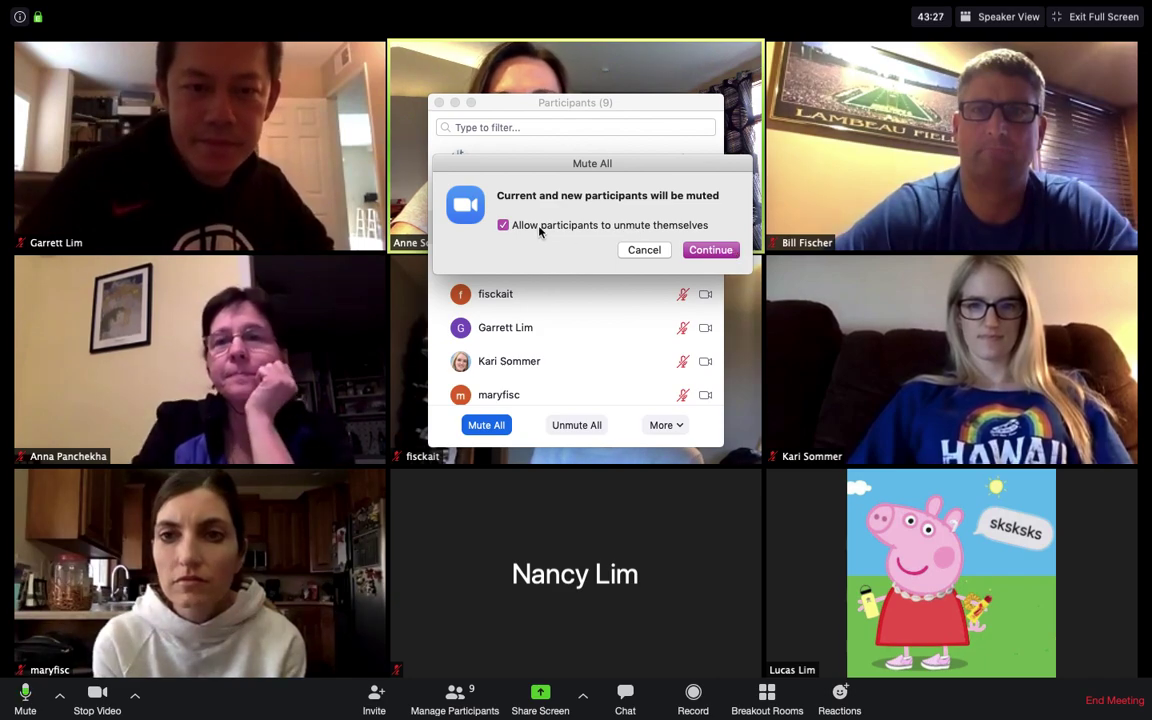
pyautogui.click(728, 254)
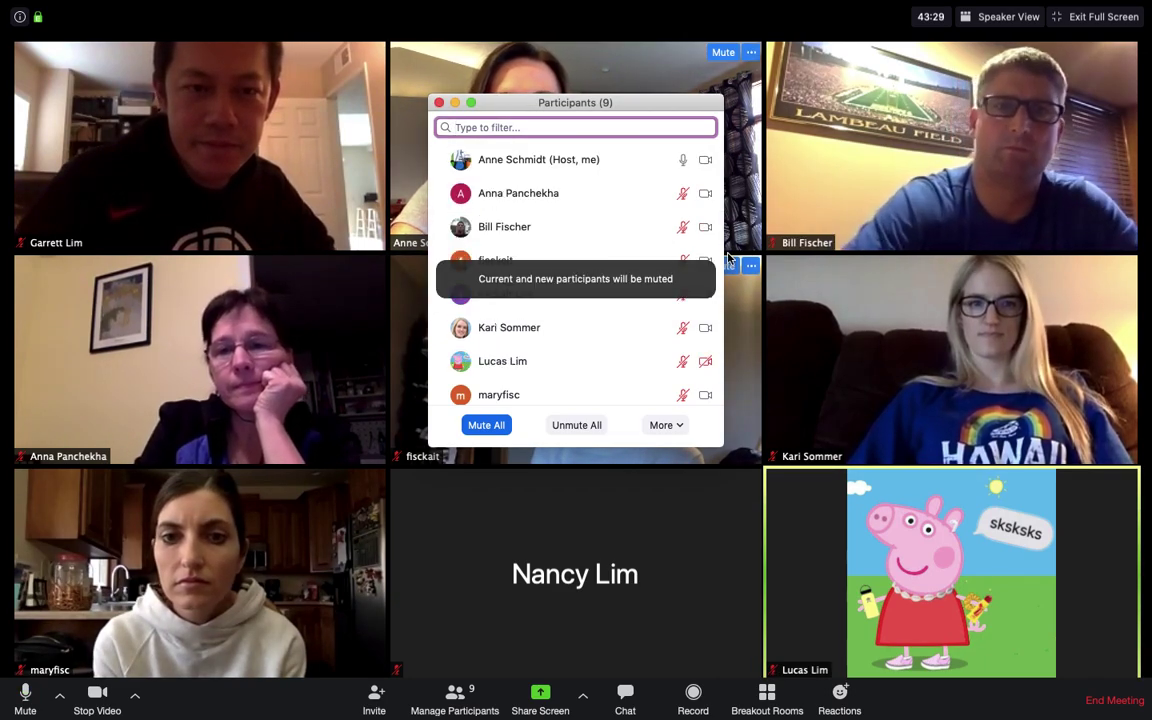
pyautogui.click(438, 104)
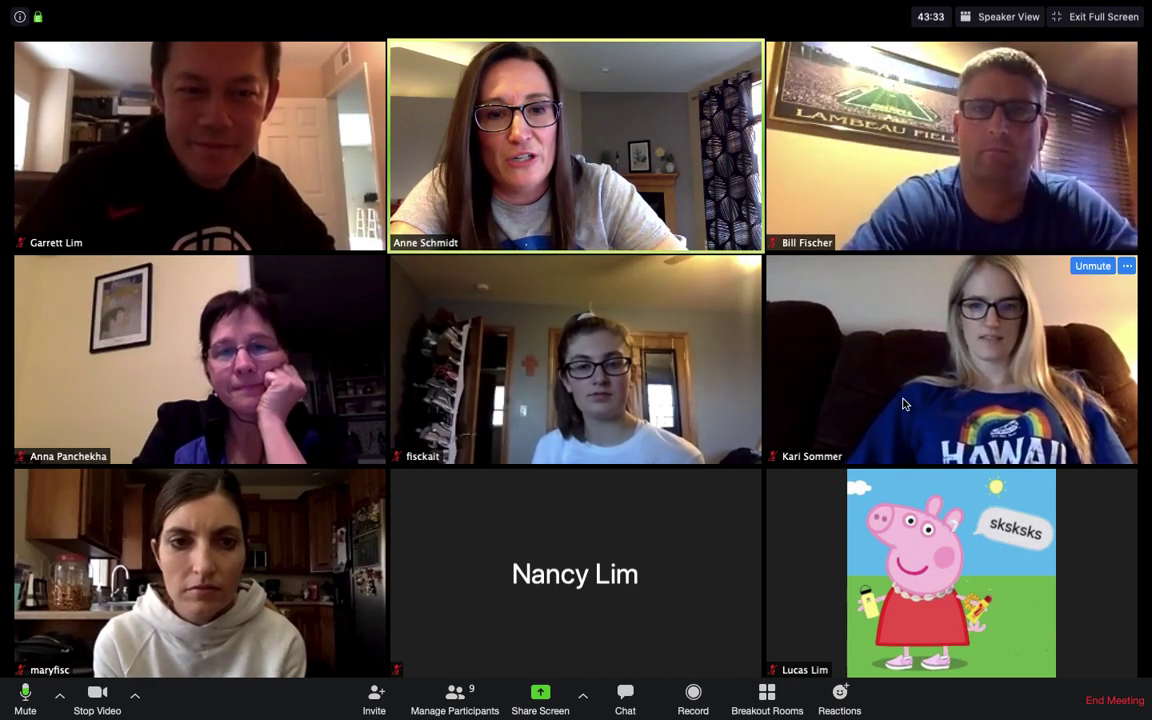
pyautogui.click(767, 697)
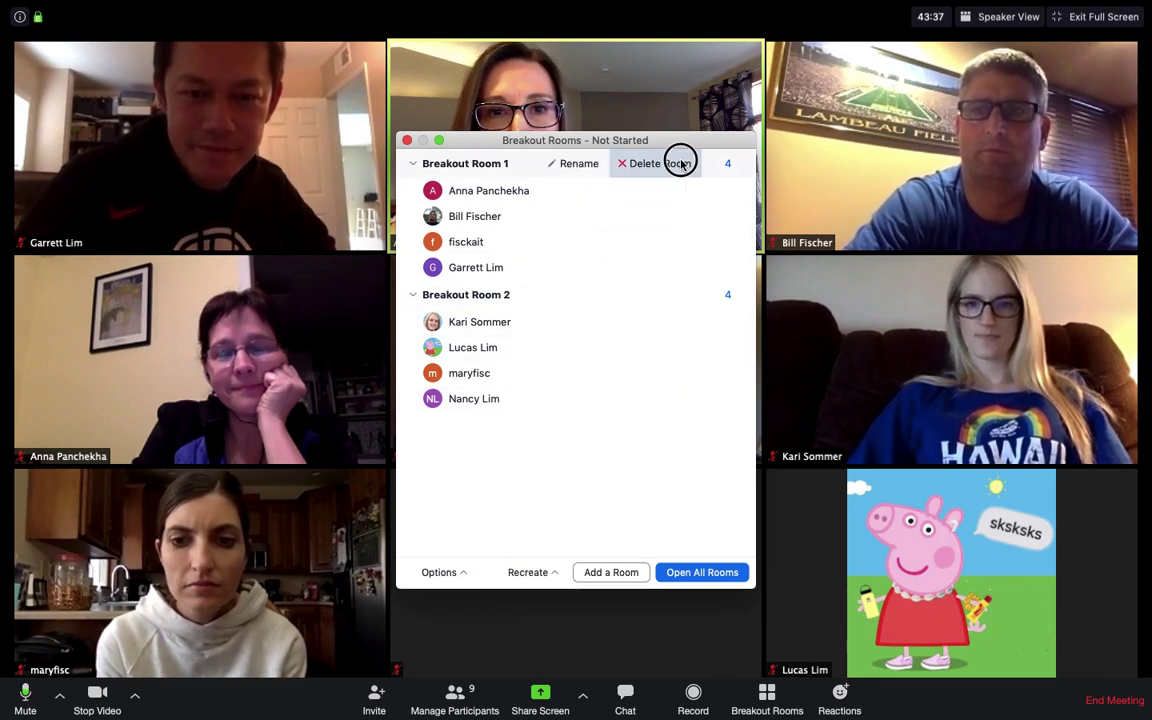
# - Delete the manual Breakout Room 1 and Breakout Room 2
pyautogui.click(678, 163)
pyautogui.click(841, 187)
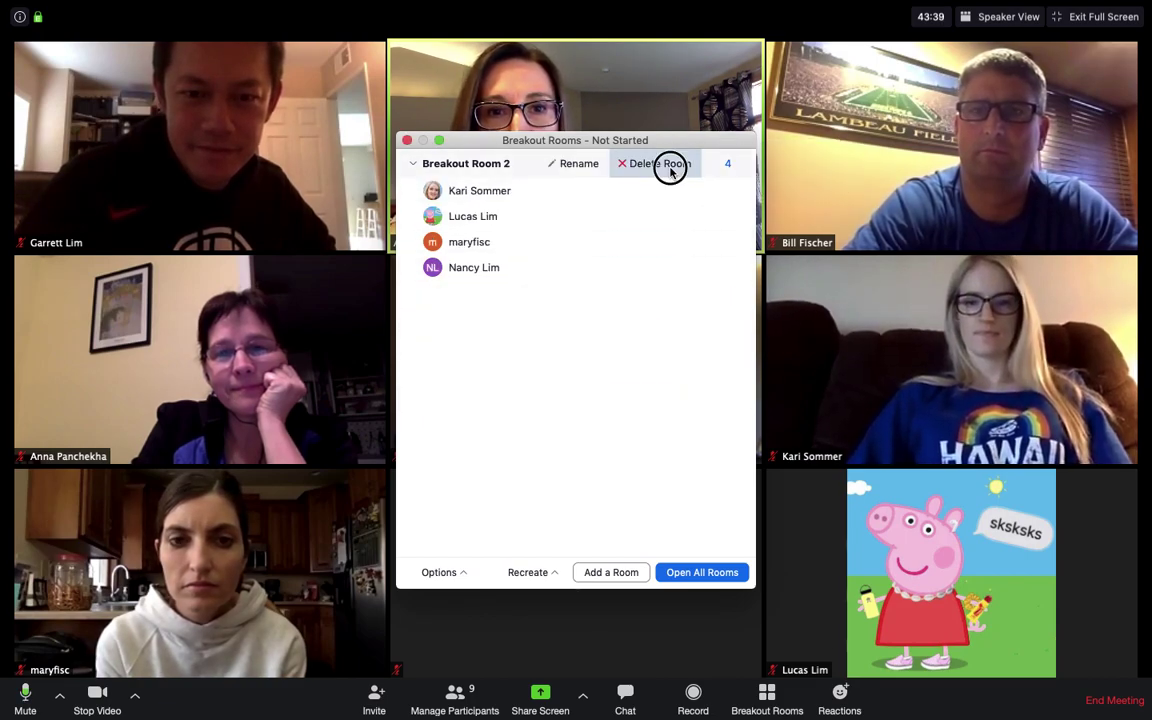
pyautogui.click(670, 168)
pyautogui.click(834, 186)
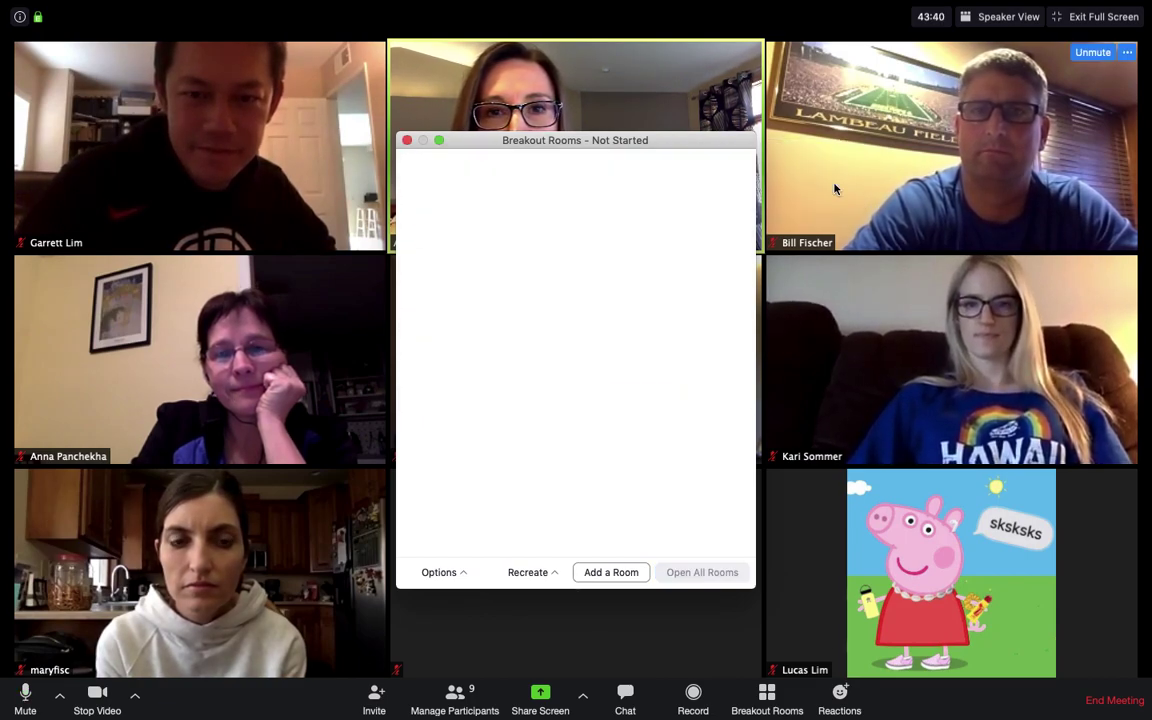
pyautogui.click(407, 142)
# - Create two automatically assigned breakout rooms and open all rooms
pyautogui.click(767, 697)
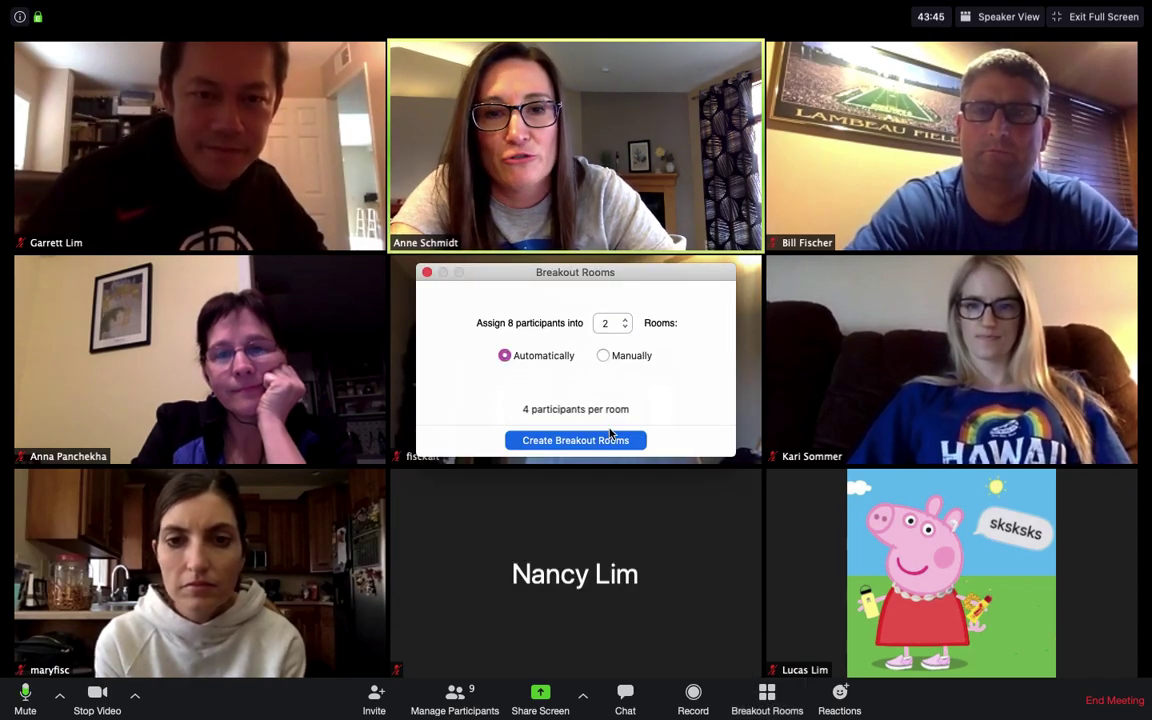
pyautogui.click(602, 441)
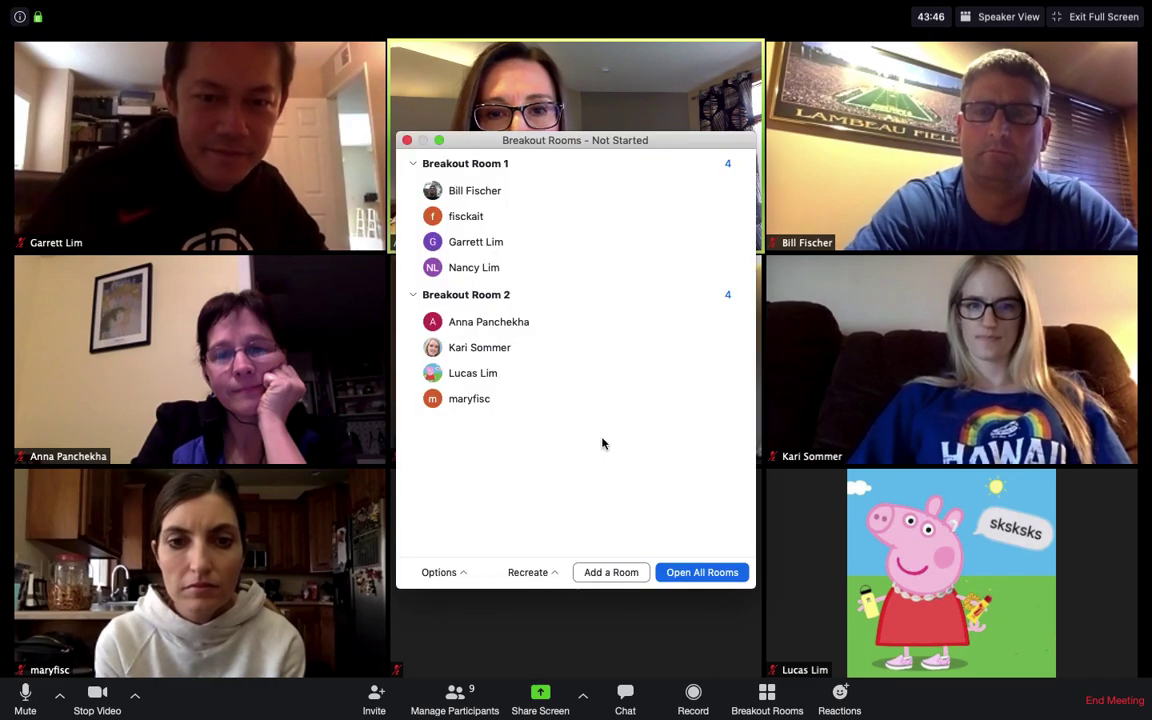
pyautogui.click(698, 570)
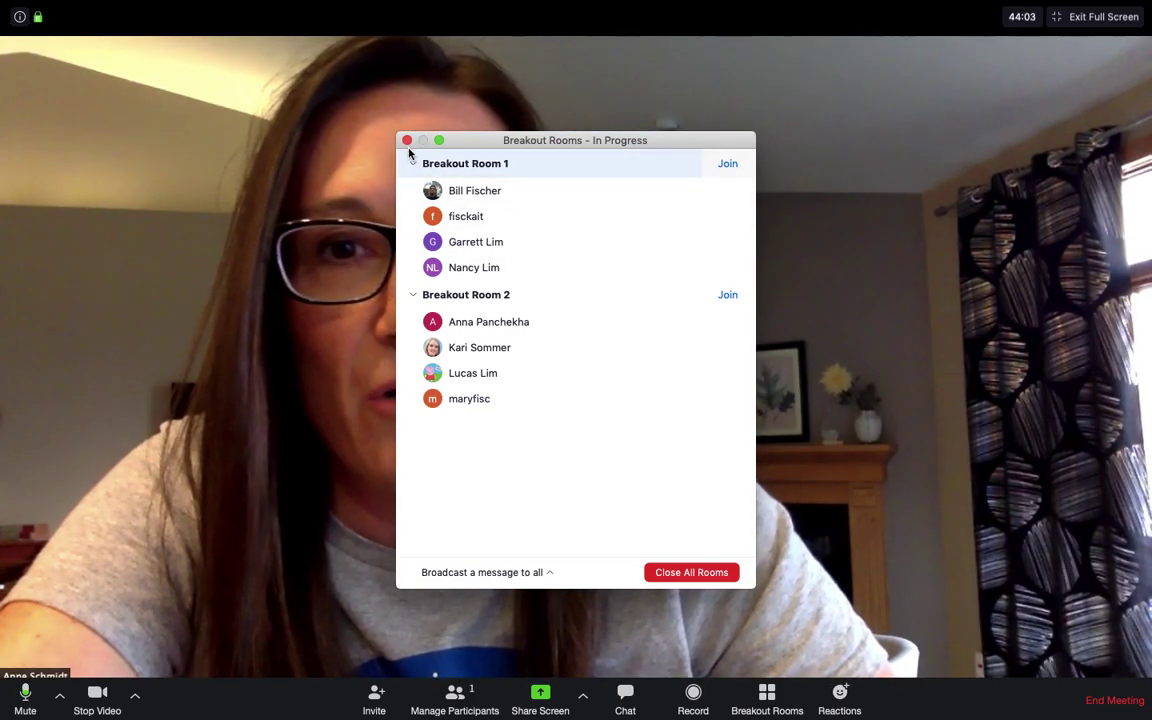
# - Broadcast 'WE are back and done! Thakk you' to all breakout rooms
pyautogui.click(407, 140)
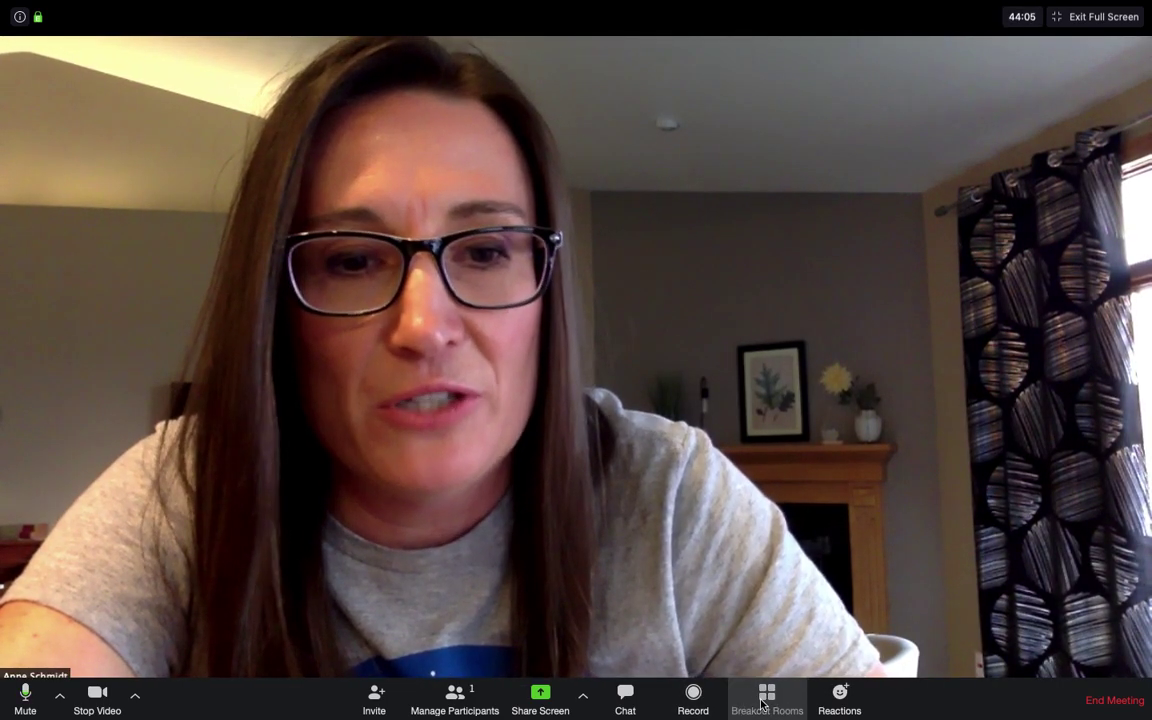
pyautogui.click(767, 697)
pyautogui.click(499, 573)
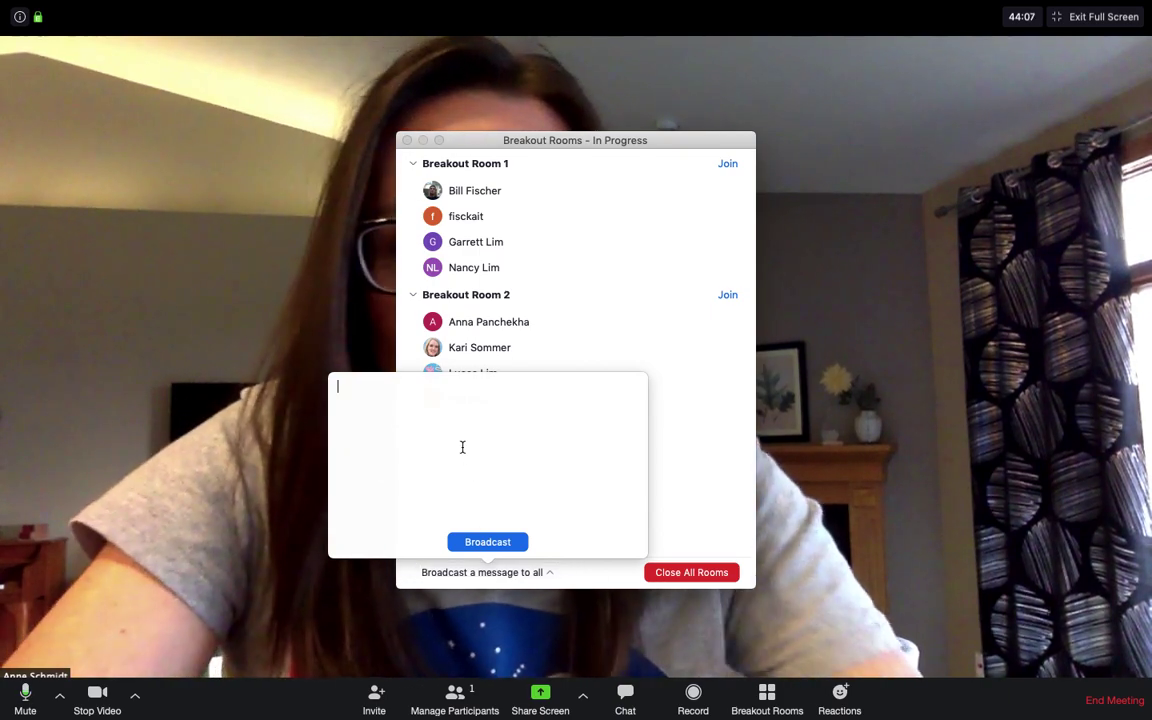
pyautogui.write('WE')
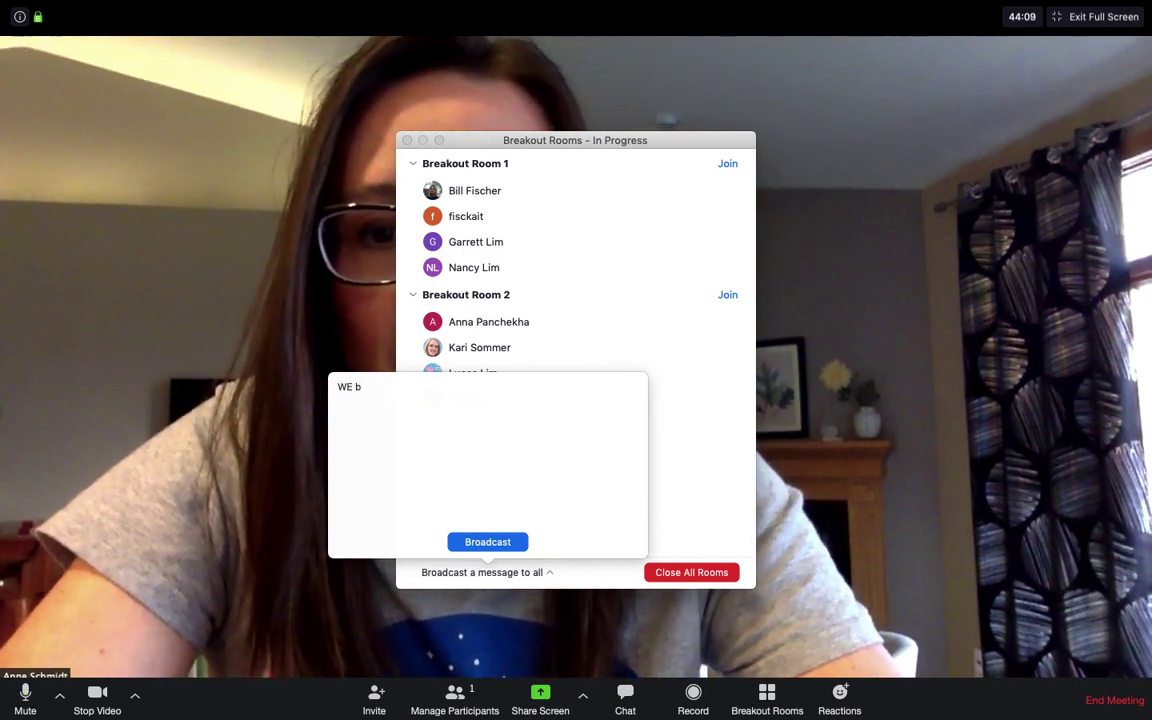
pyautogui.write(' are bac')
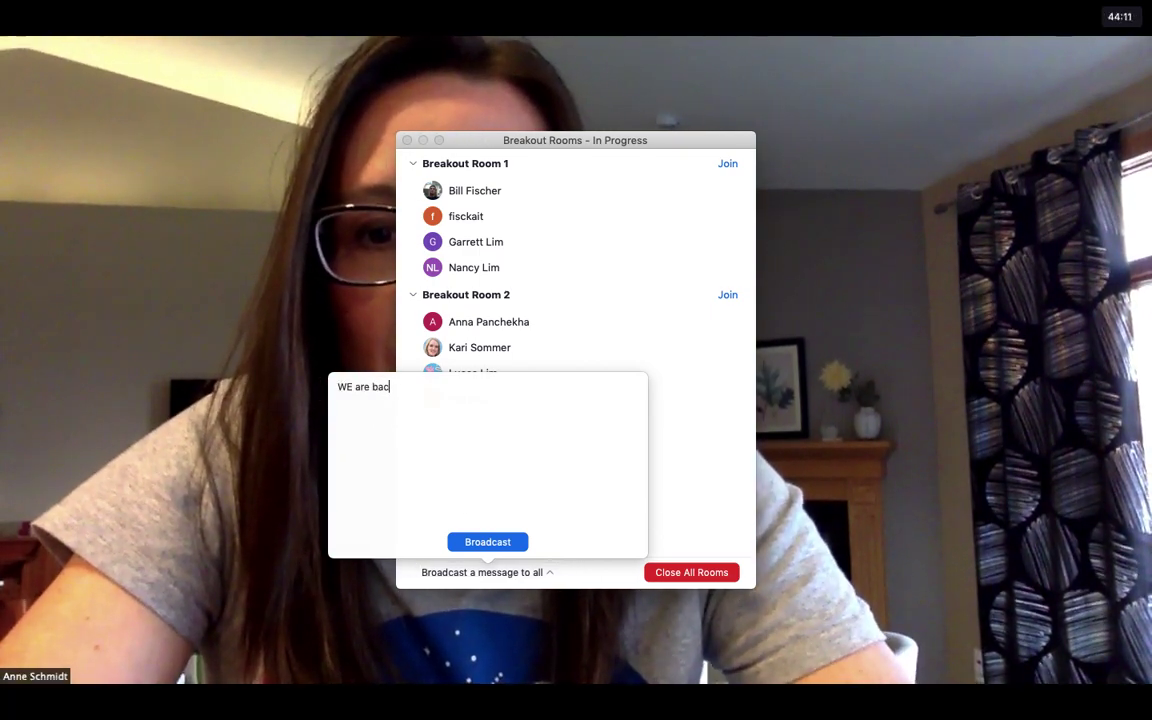
pyautogui.write('k and done!')
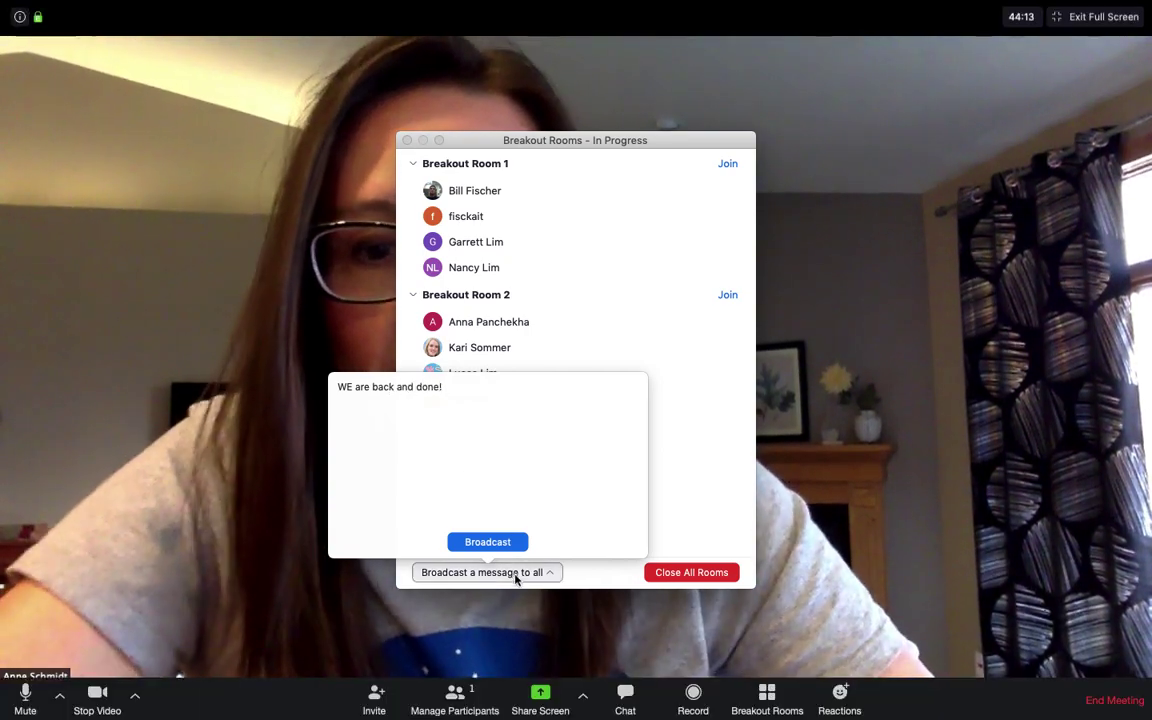
pyautogui.write(' Thak')
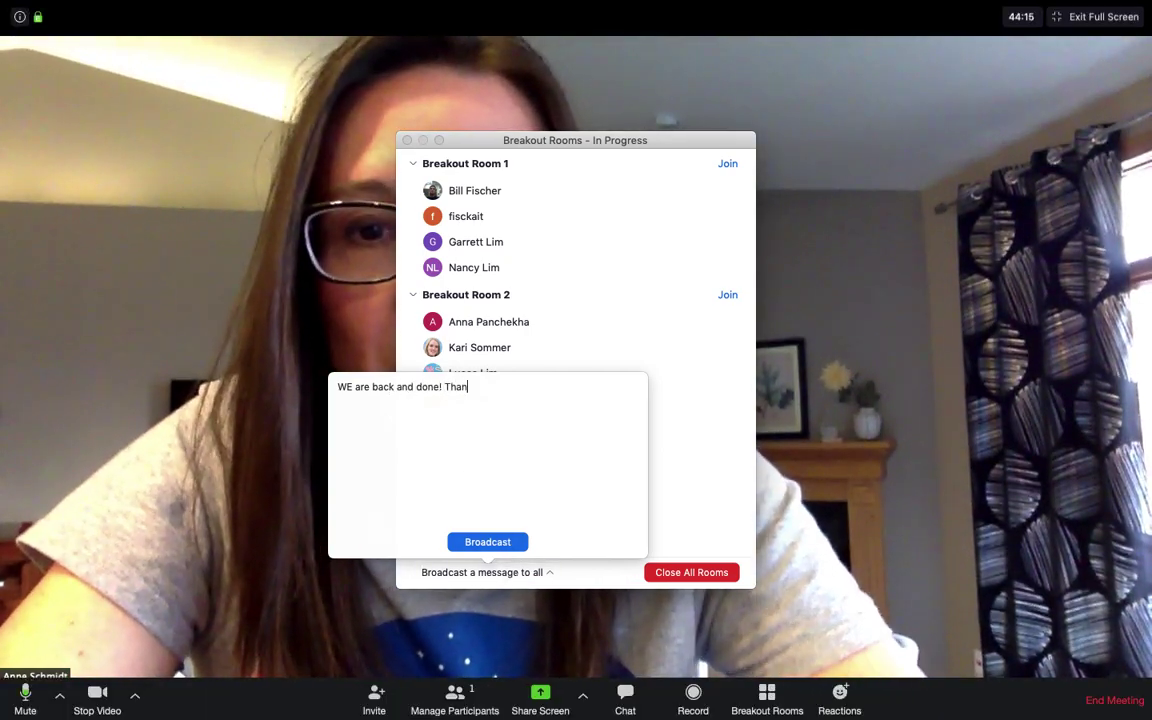
pyautogui.write('k you')
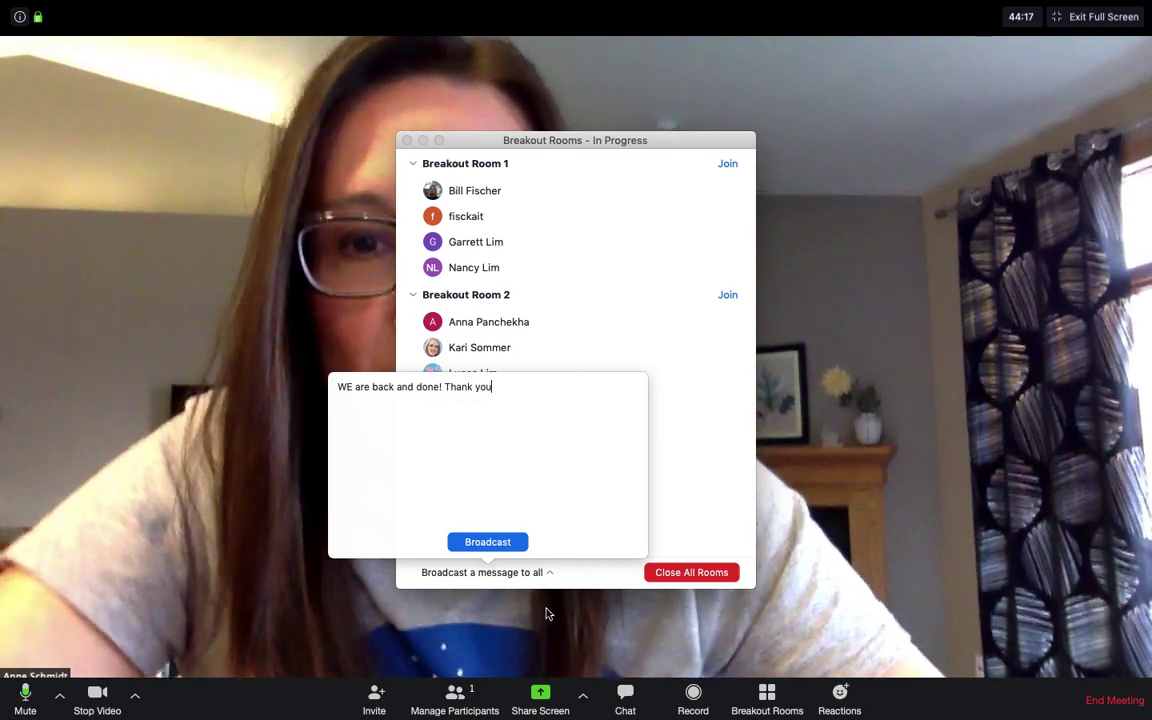
pyautogui.click(497, 545)
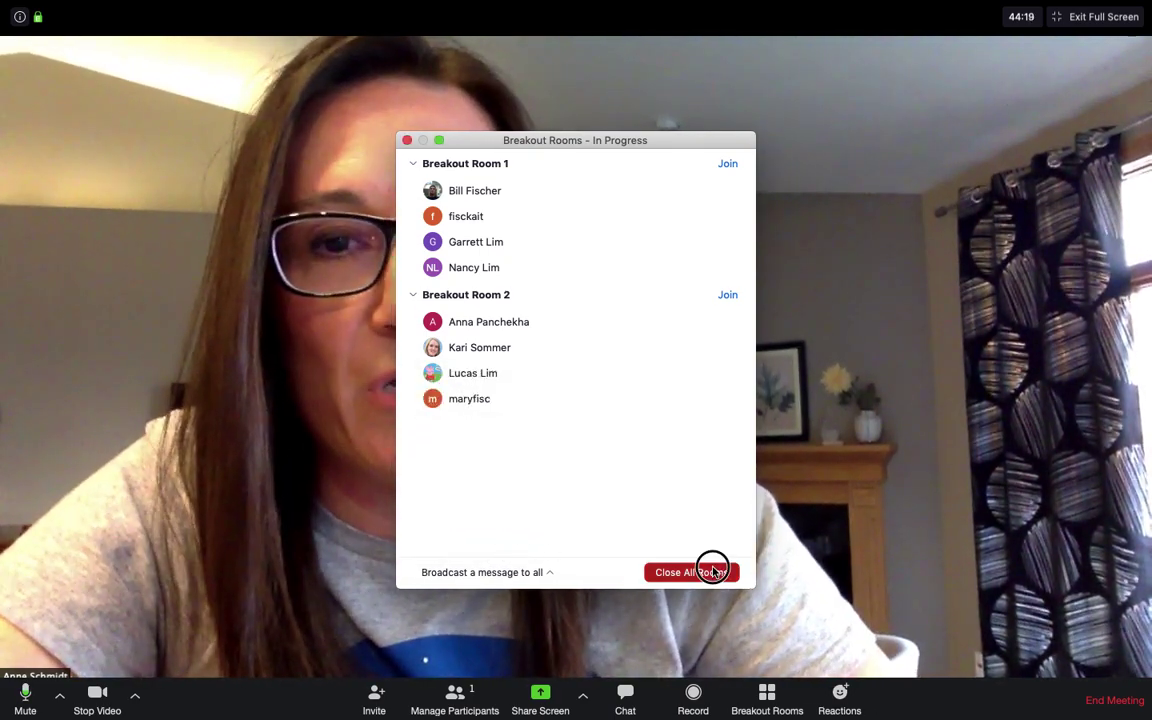
# - Close all breakout rooms and dismiss the breakout rooms window during the countdown
pyautogui.click(712, 570)
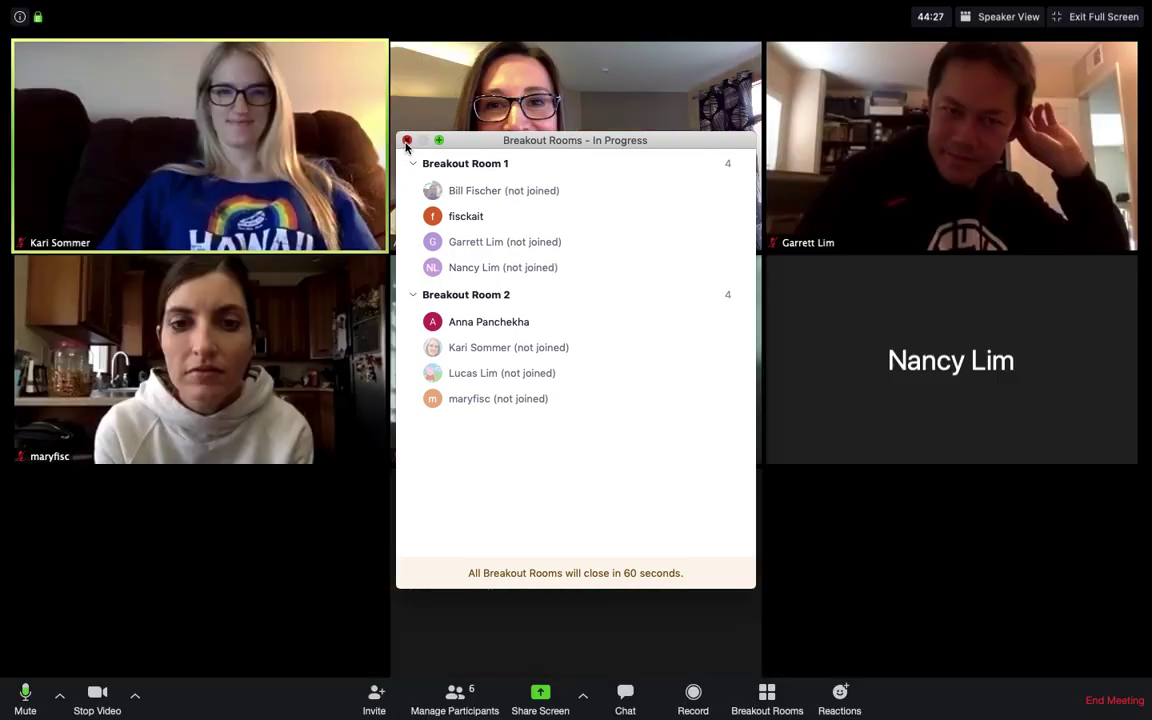
pyautogui.click(407, 141)
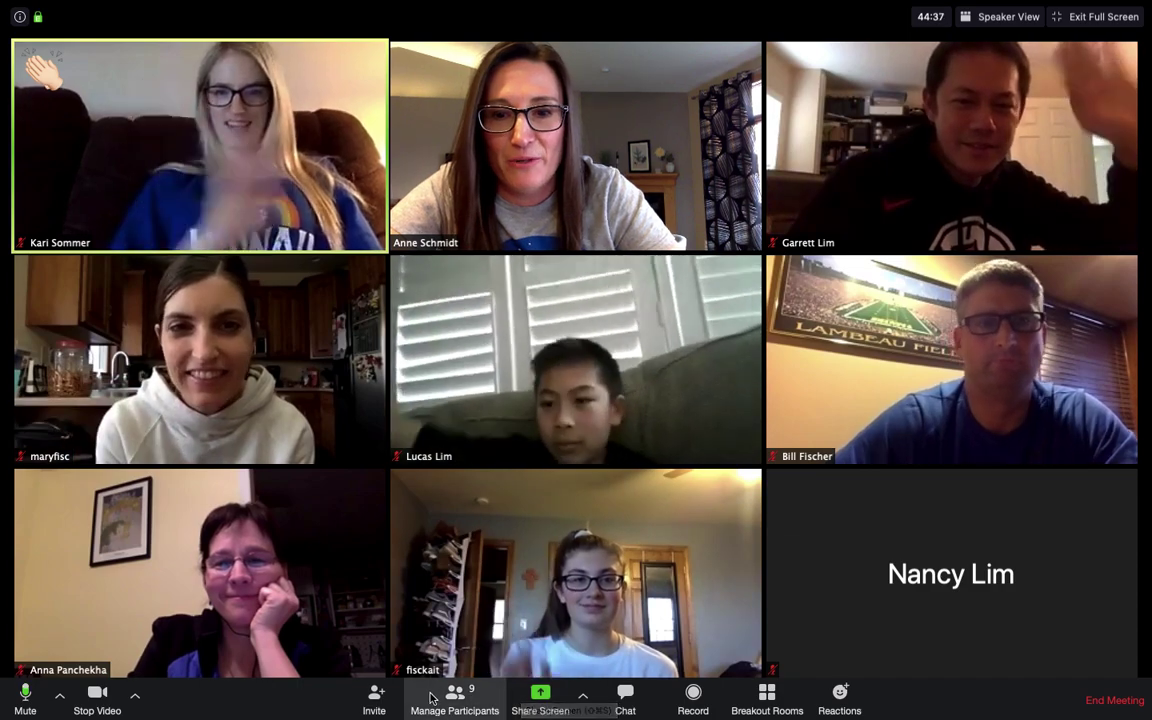
# - Open the group chat and unmute all participants from the participants list
pyautogui.click(620, 700)
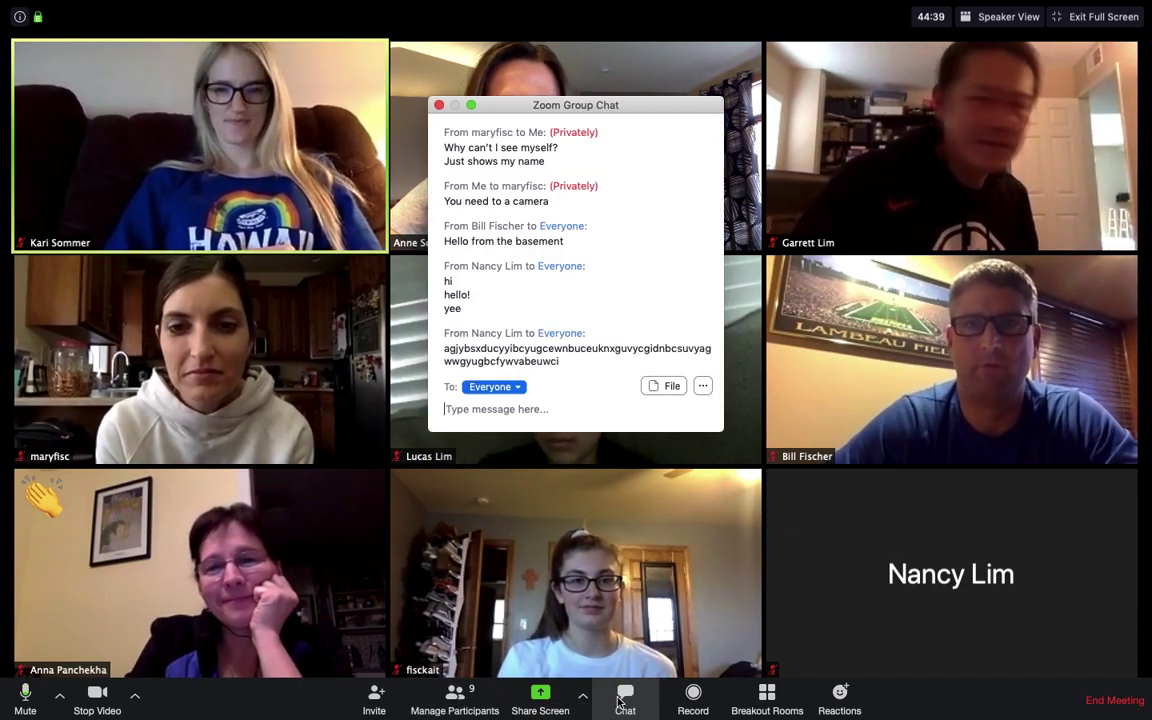
pyautogui.click(443, 706)
pyautogui.click(572, 435)
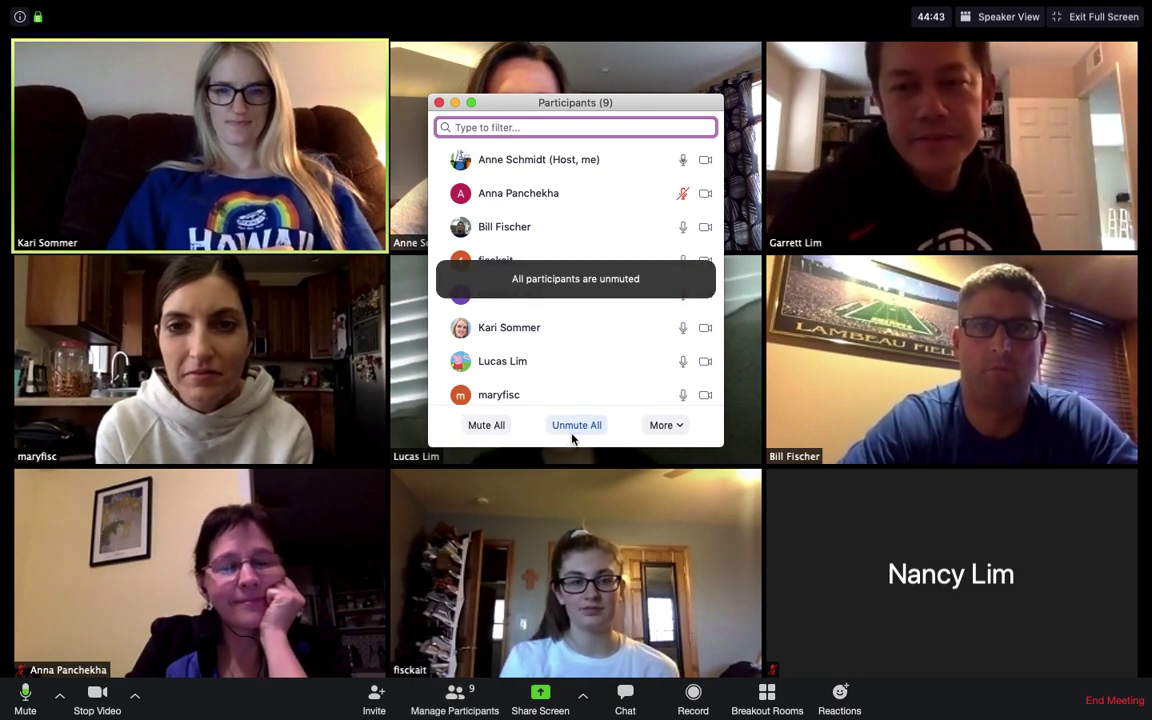
pyautogui.click(439, 101)
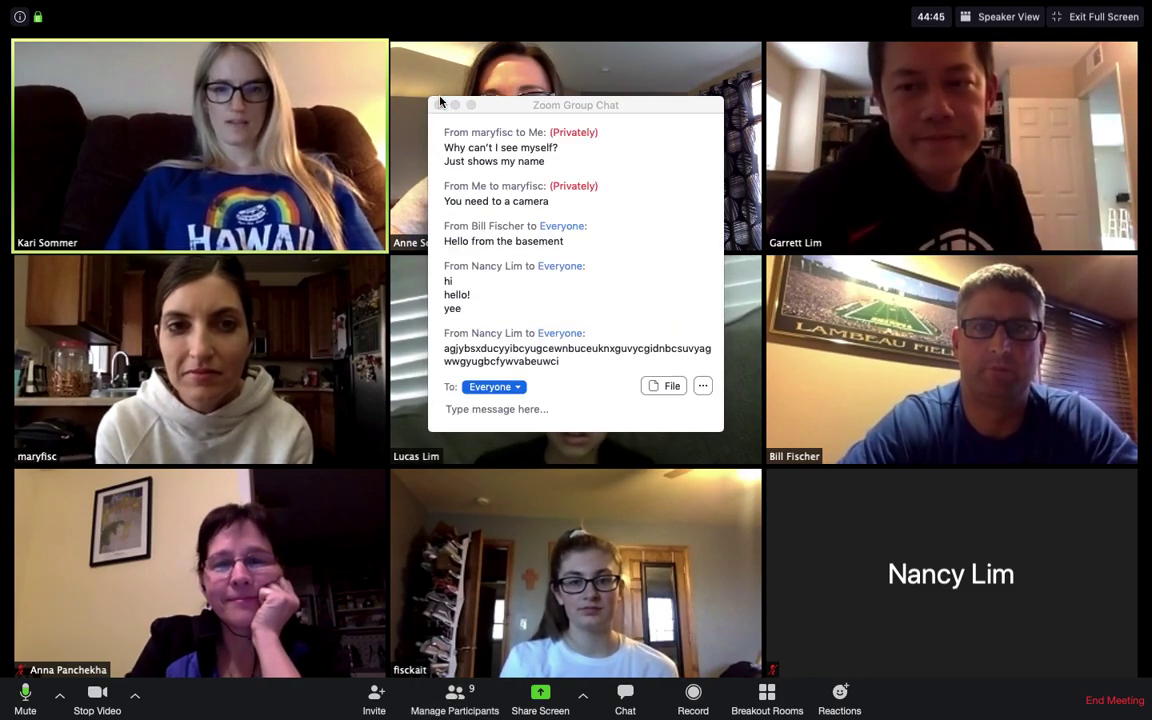